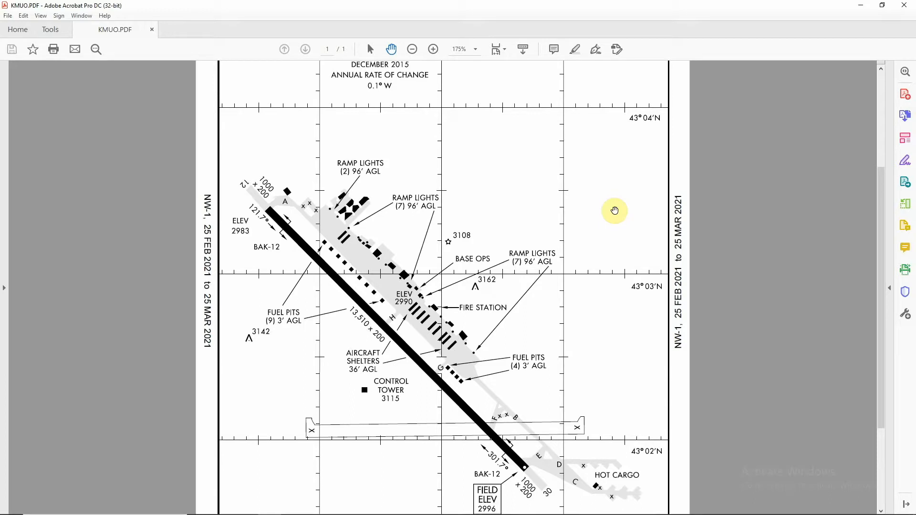
- Open the Snipping Tool in Rectangular Snip mode and capture the airport diagram area of the KMUO chart
scroll(614, 210, down, 2)
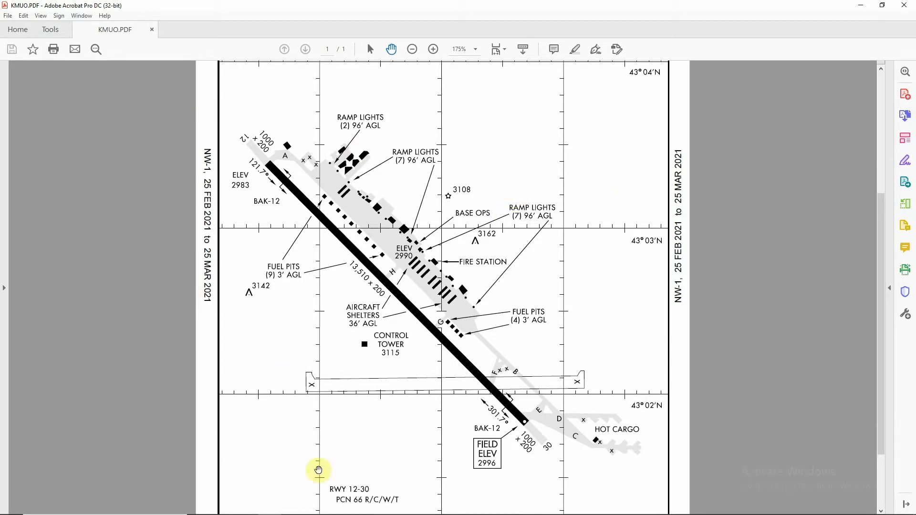
click(295, 506)
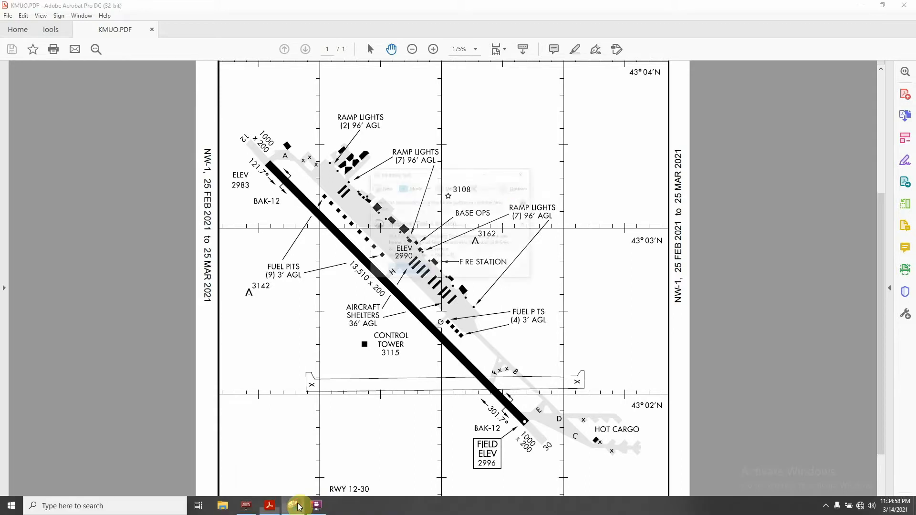
drag(468, 104, 673, 178)
click(666, 190)
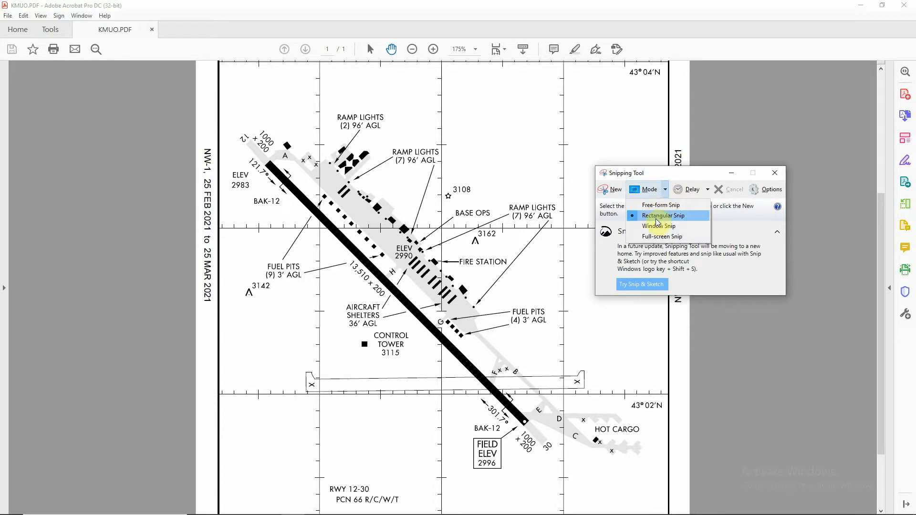
click(656, 218)
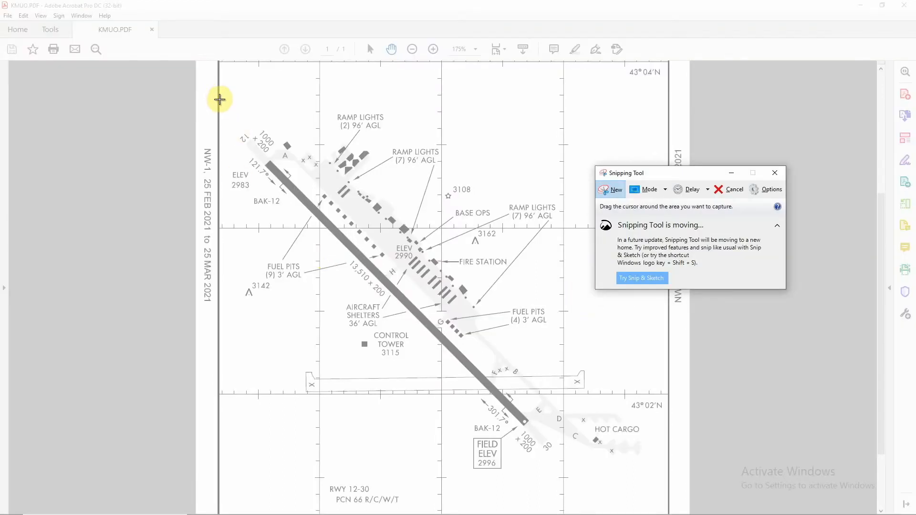
drag(220, 99, 668, 474)
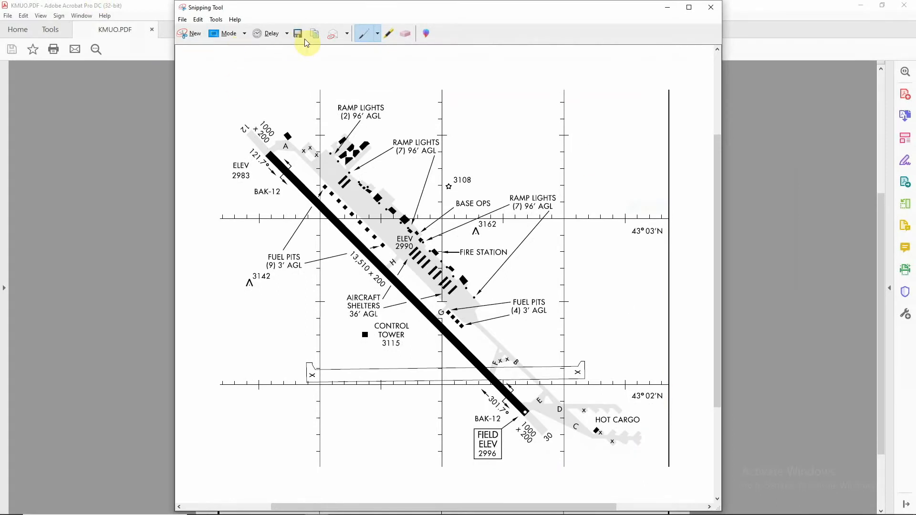
- Save the snip to the Desktop as MUO in PNG format and close the Snipping Tool
click(298, 34)
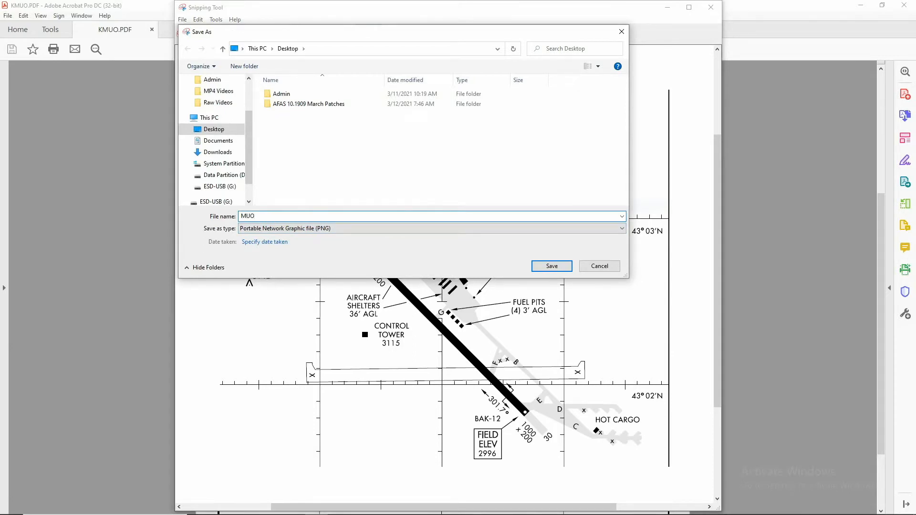
click(559, 266)
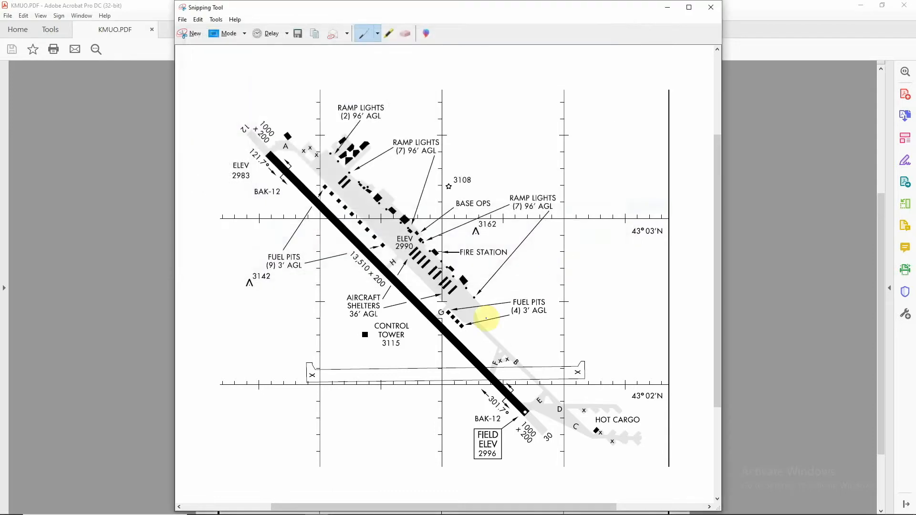
scroll(546, 216, down, 4)
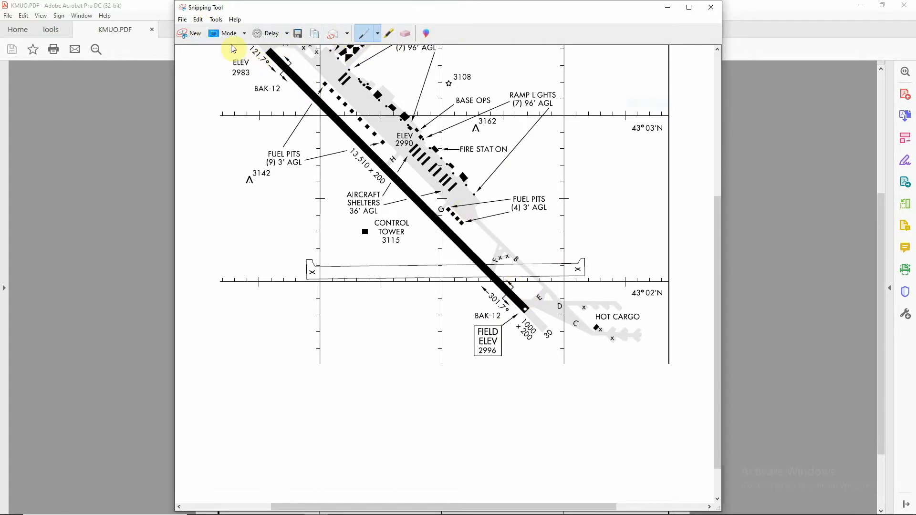
click(710, 8)
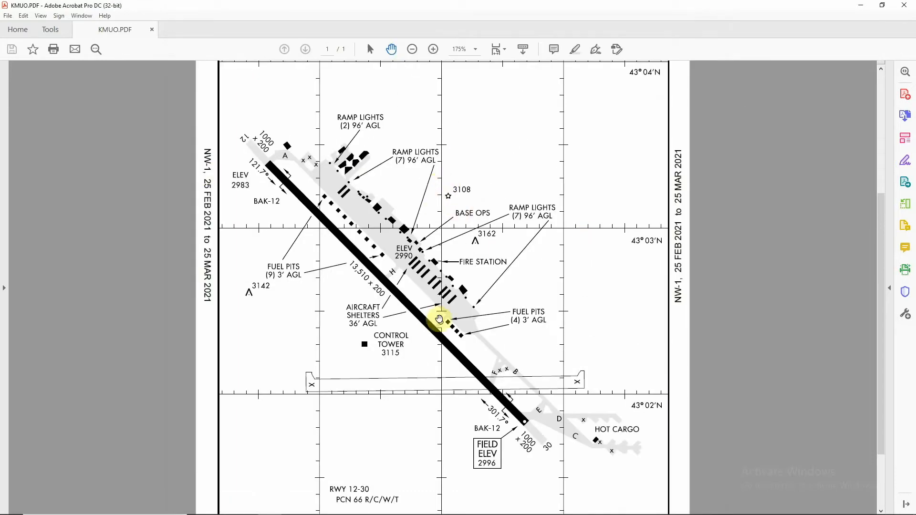
- Zoom the chart to 300% and capture a new rectangular snip of the FIELD ELEV 2996 box
scroll(439, 319, down, 3)
click(432, 49)
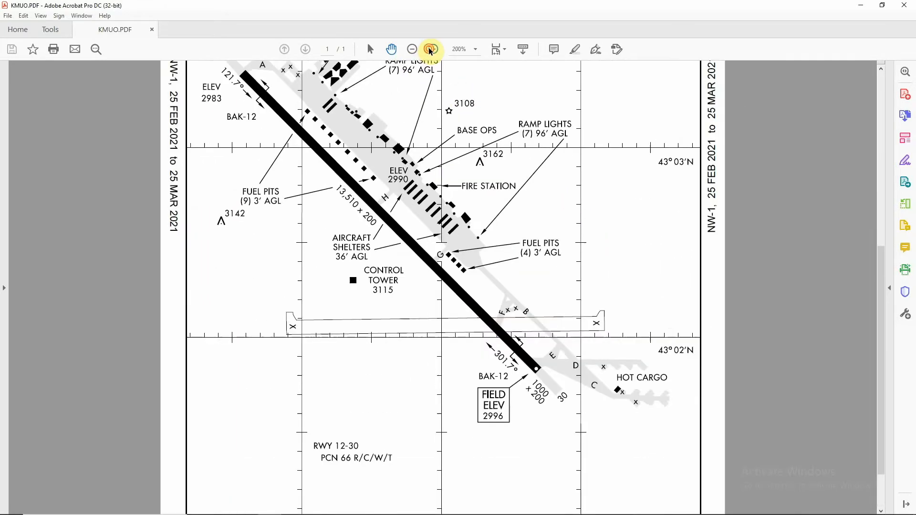
click(430, 49)
scroll(579, 229, down, 6)
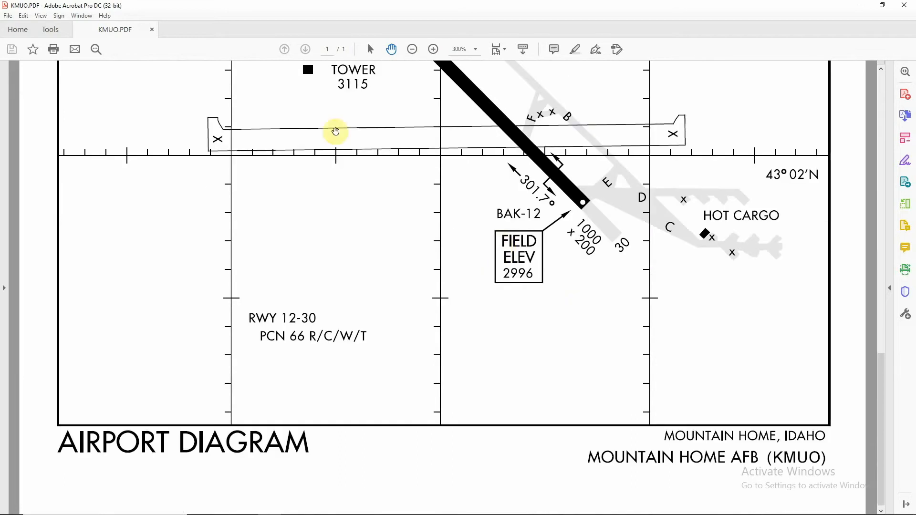
click(113, 509)
text(sni)
click(145, 262)
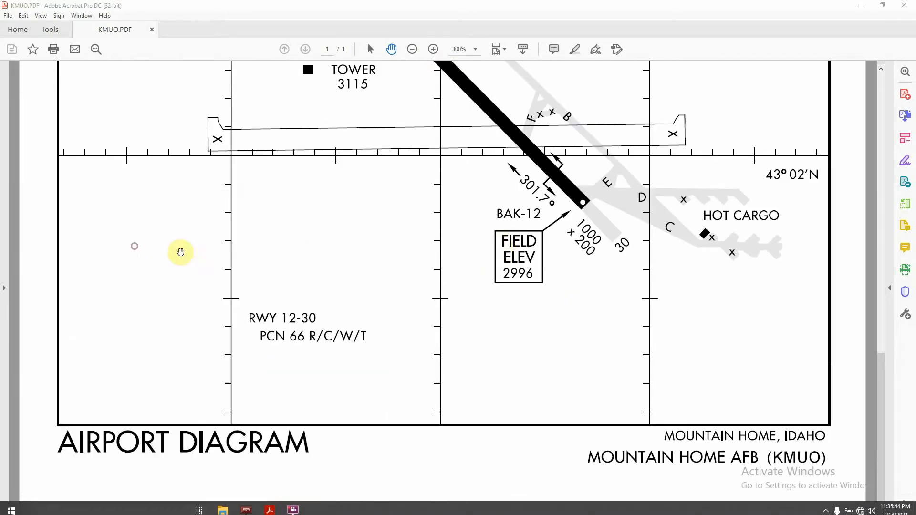
click(646, 198)
drag(471, 215, 563, 300)
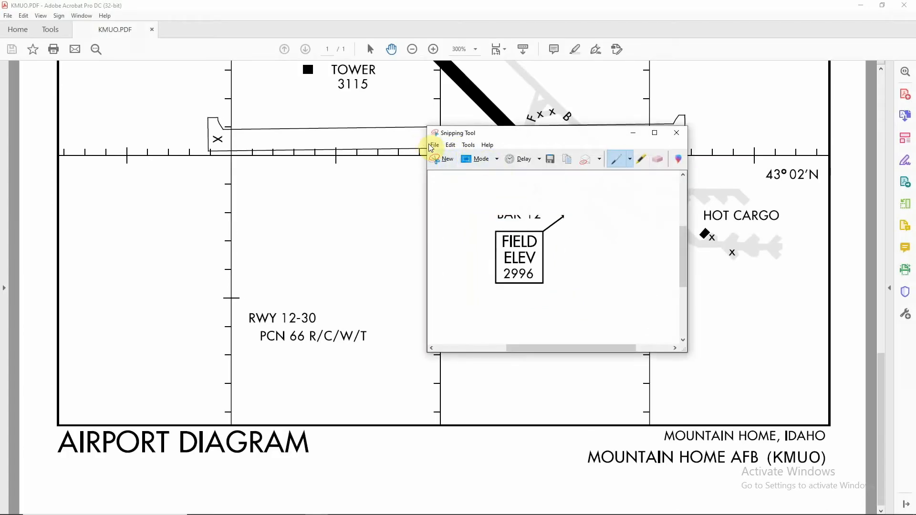
- Save this snip to the Desktop as elevation and close the Snipping Tool
click(550, 159)
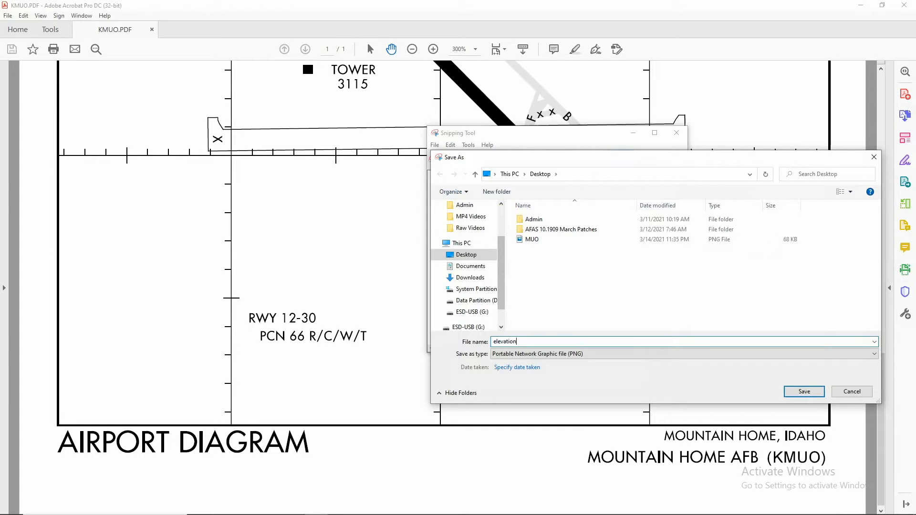
click(805, 391)
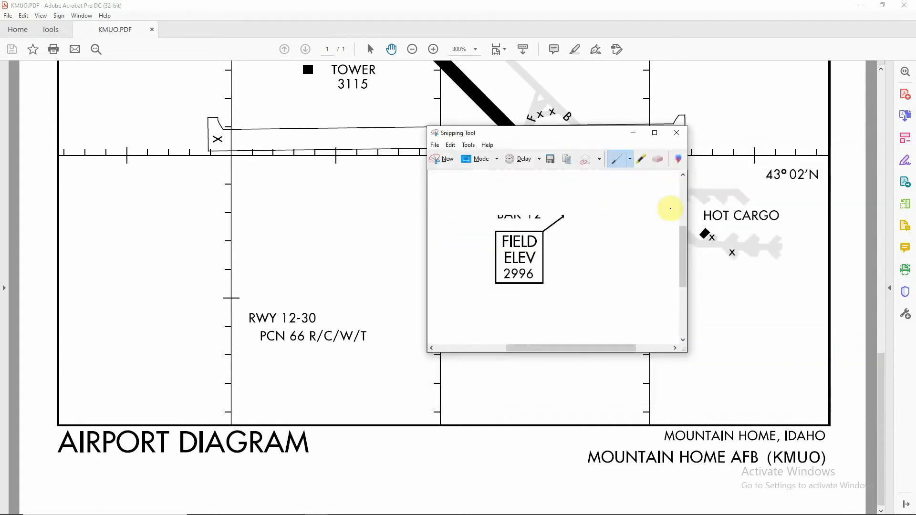
click(677, 132)
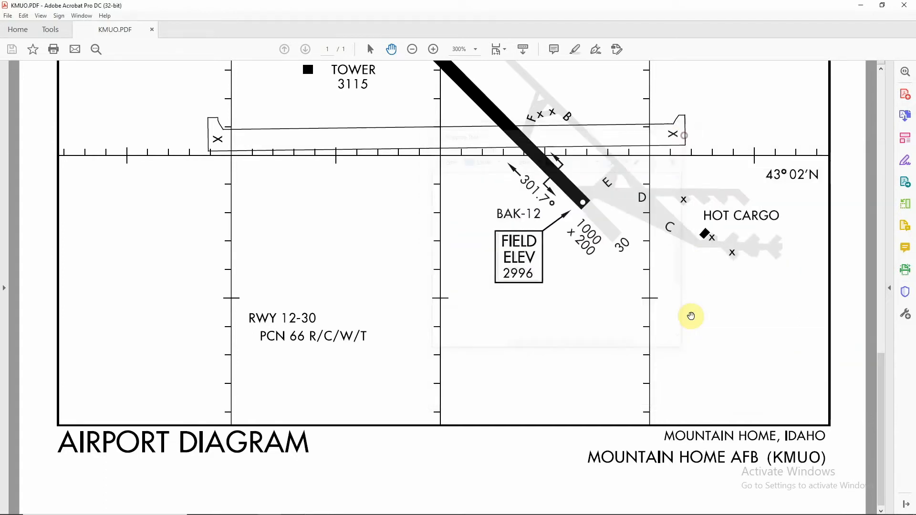
- Minimize Acrobat and move the elevation image icon next to the MUO file on the desktop
click(861, 8)
drag(18, 14, 195, 210)
drag(387, 191, 382, 192)
drag(15, 67, 413, 241)
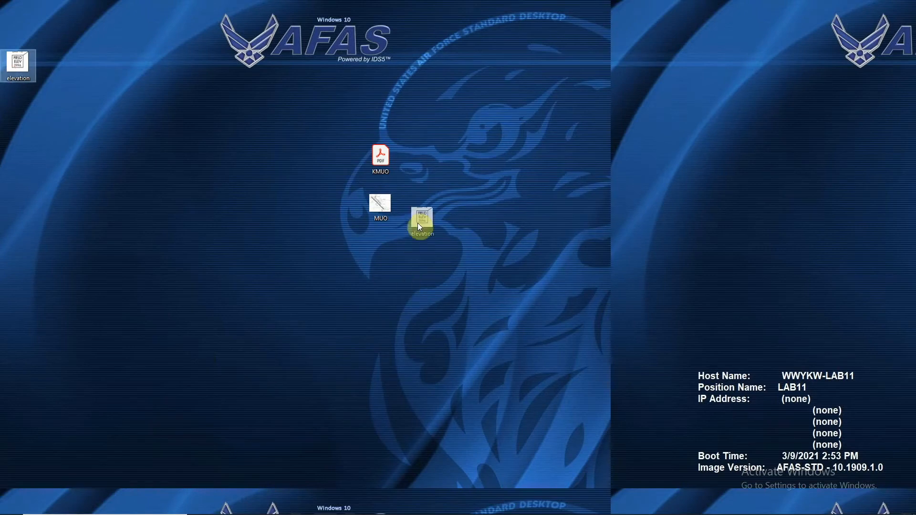
drag(408, 210, 408, 212)
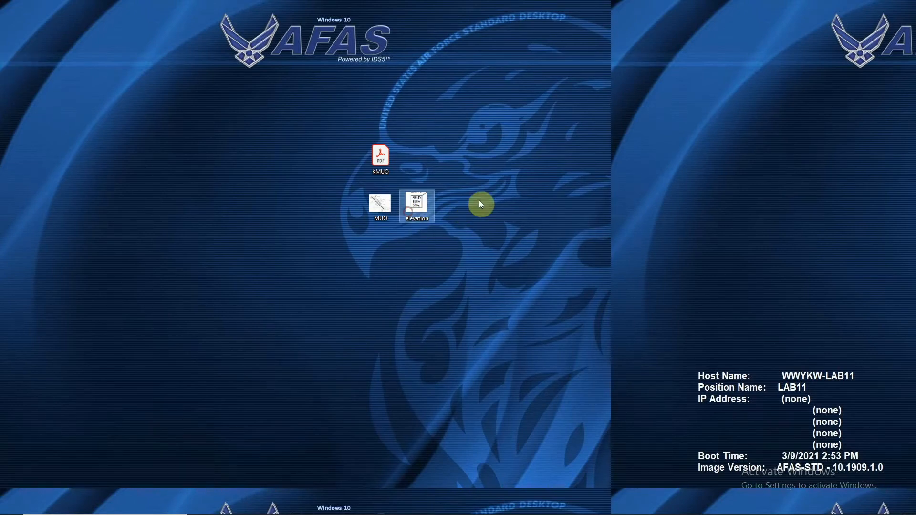
mouse_move(400, 508)
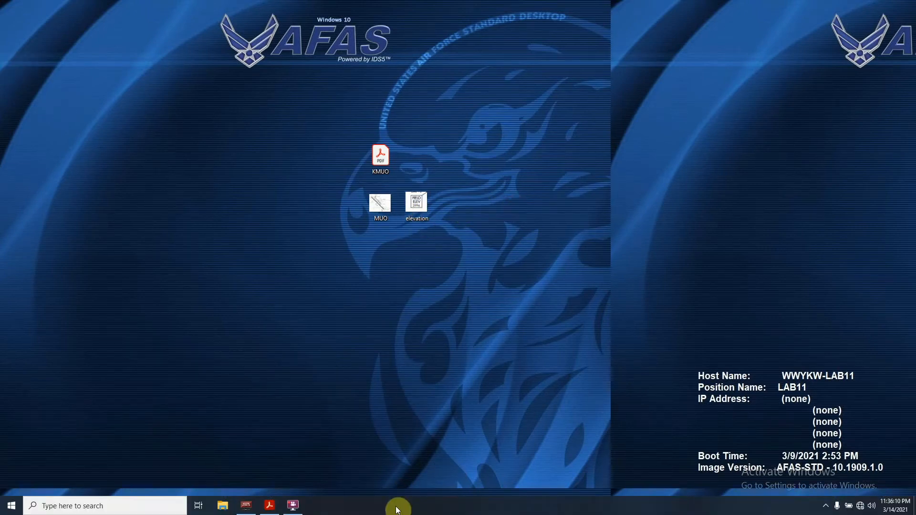
- Open the Airport Diagram page in IDS5 for editing and insert the MUO image from the Desktop
click(246, 505)
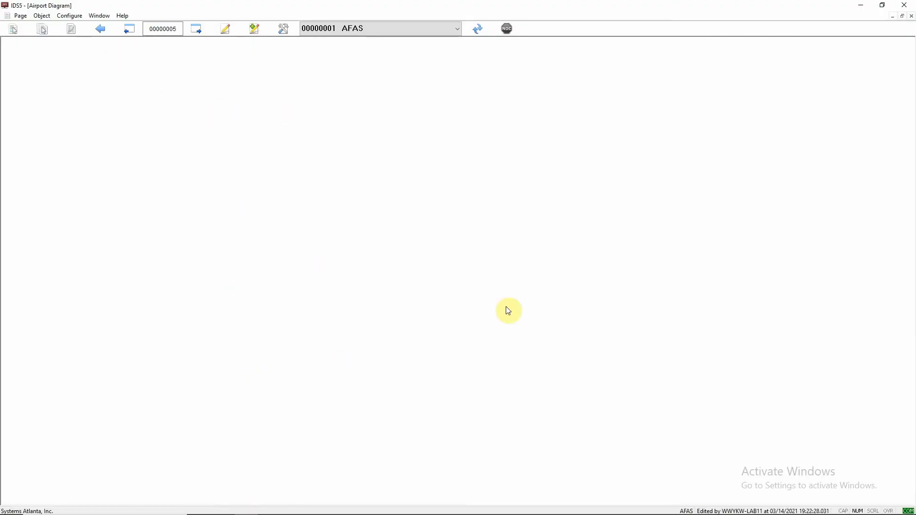
click(283, 30)
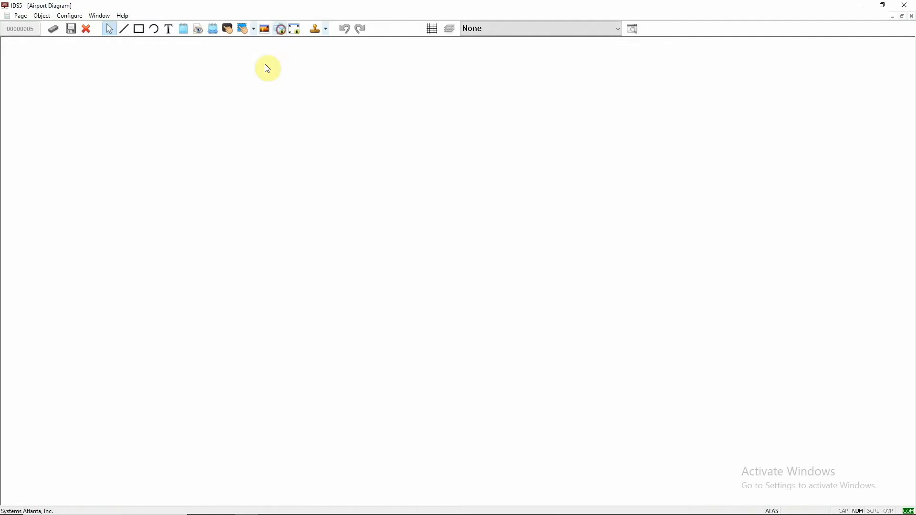
click(267, 29)
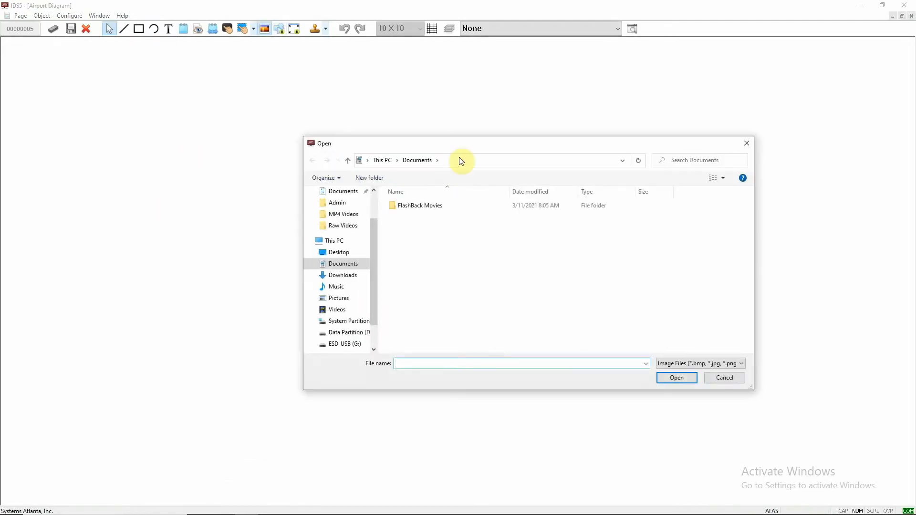
drag(455, 137, 449, 134)
click(326, 241)
click(548, 211)
click(677, 370)
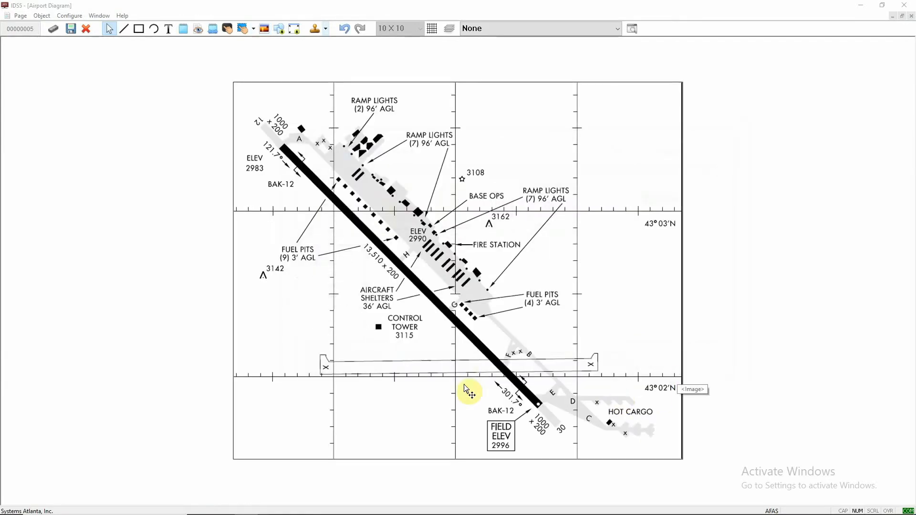
- Reposition and resize the inserted airport diagram image so it fills the page area
drag(444, 338, 396, 323)
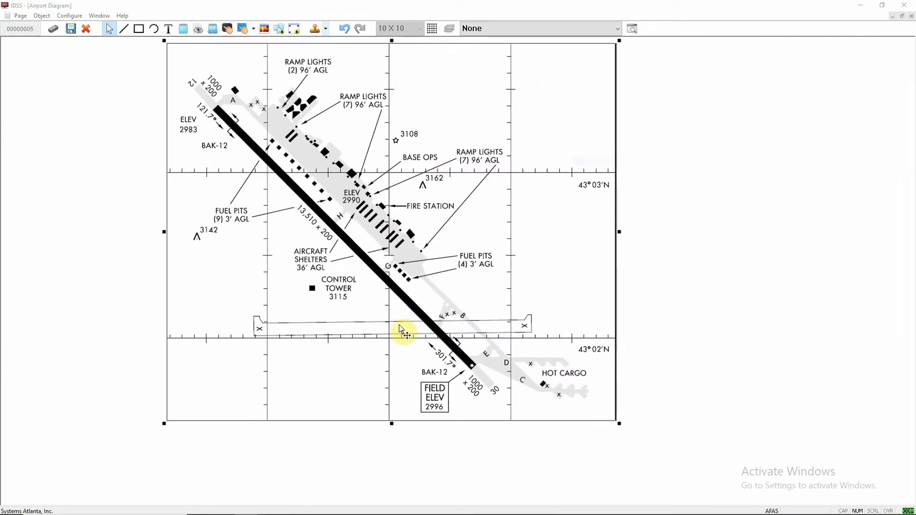
drag(619, 426, 857, 428)
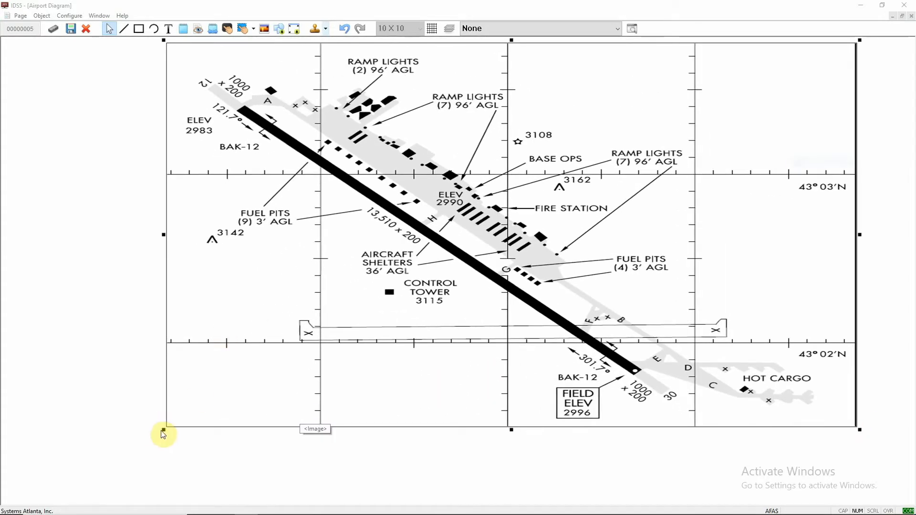
drag(164, 429, 9, 426)
drag(860, 235, 895, 234)
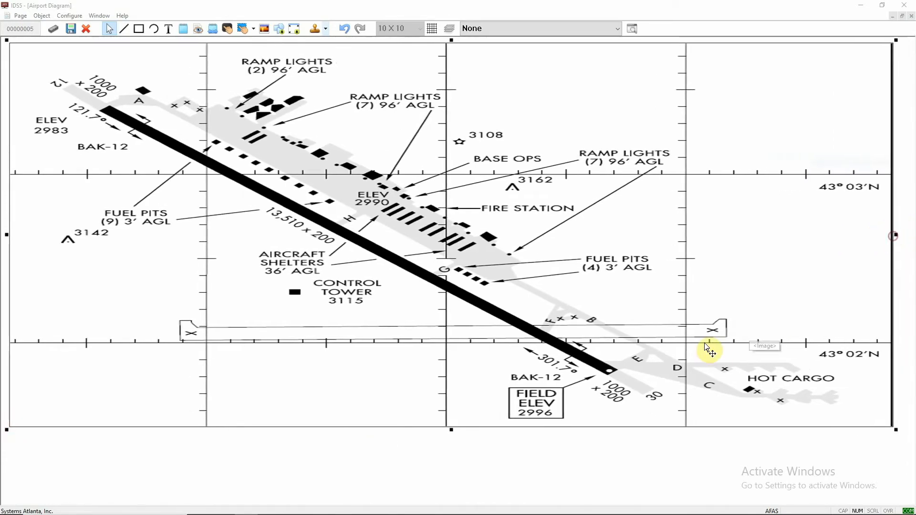
drag(700, 347, 708, 346)
click(573, 488)
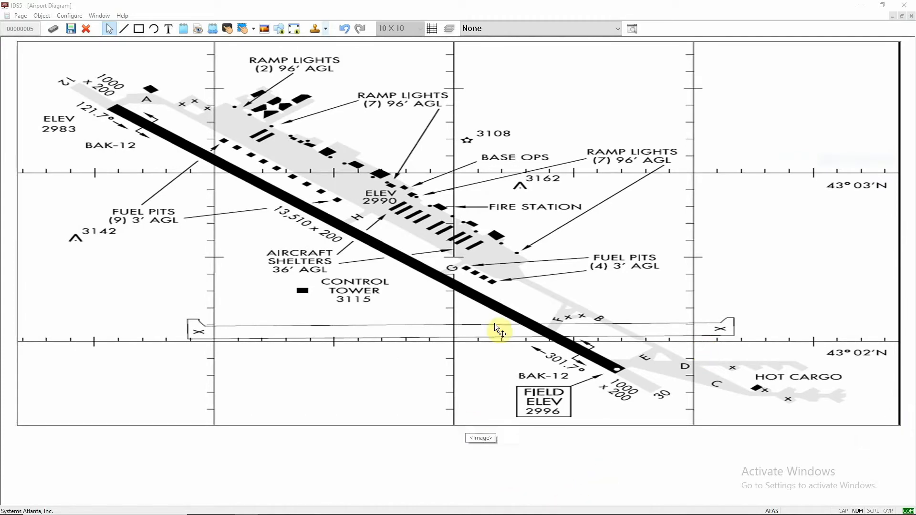
click(392, 304)
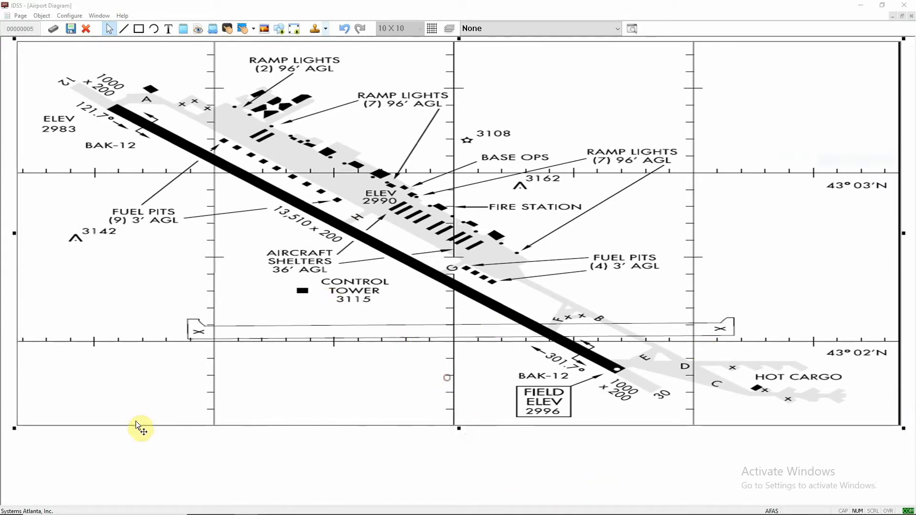
drag(16, 428, 243, 409)
drag(615, 226, 516, 225)
click(465, 430)
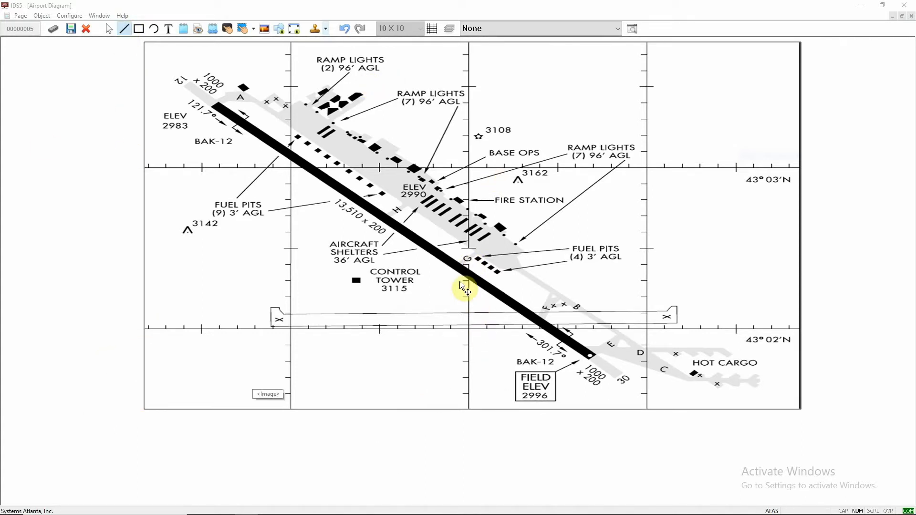
- Draw a short line across the taxiway near G and open its line properties
drag(461, 265, 473, 258)
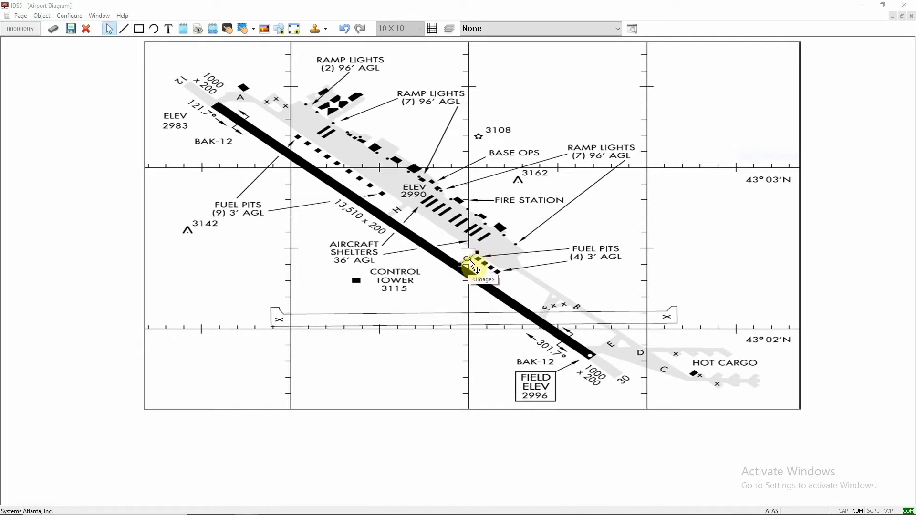
right_click(472, 261)
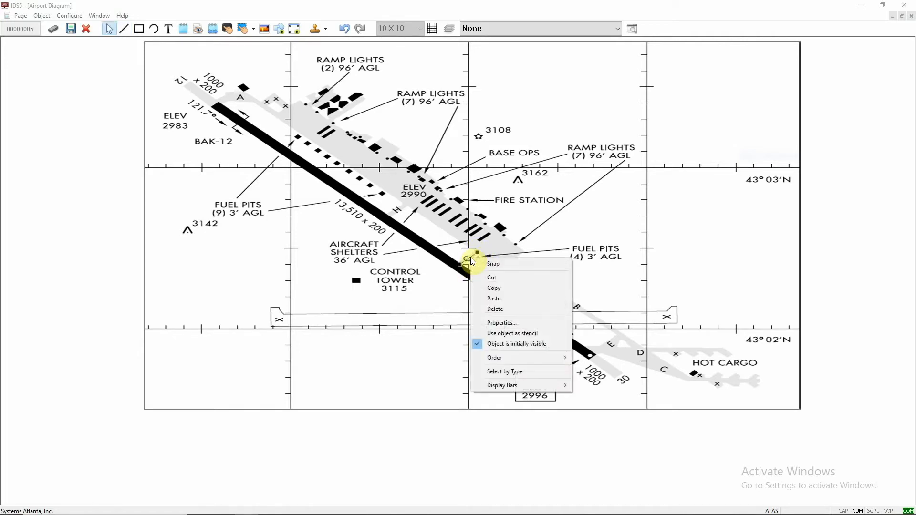
click(496, 322)
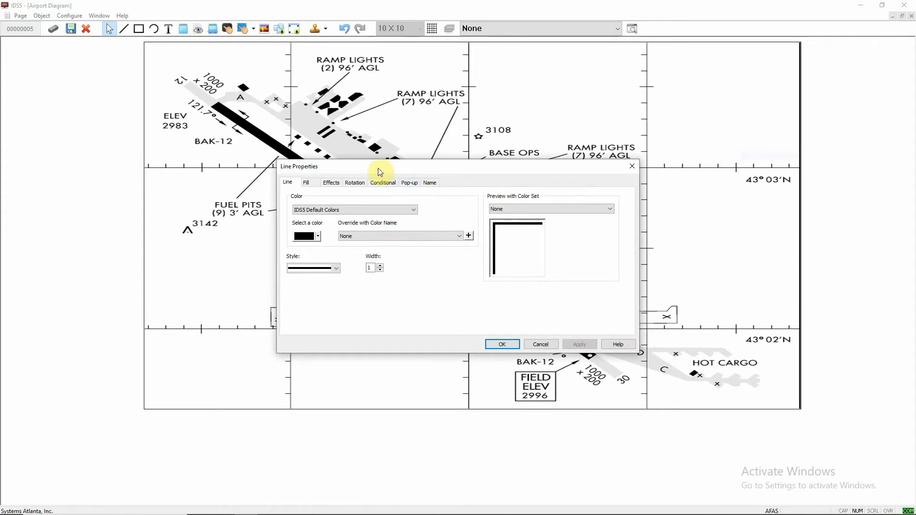
- Set the line's colour to red and its width to 6
drag(374, 171, 384, 166)
click(328, 231)
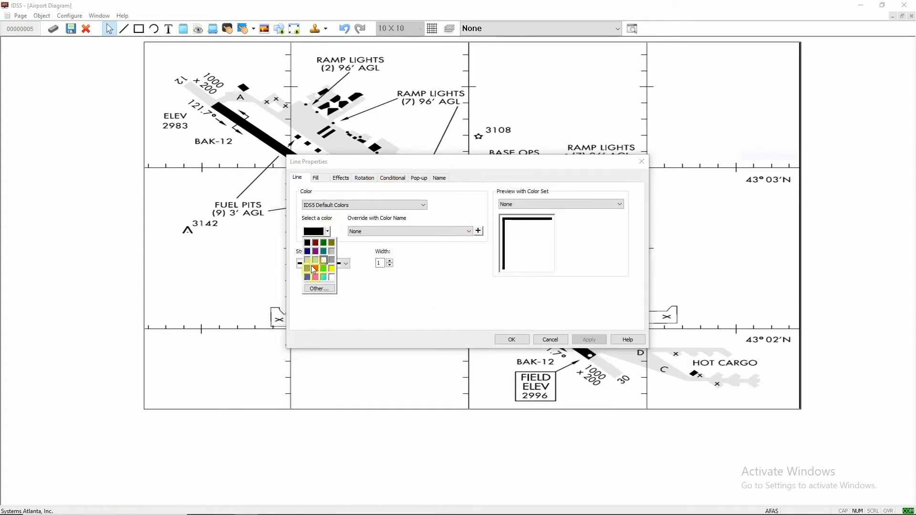
click(317, 268)
click(390, 261)
click(389, 261)
click(588, 339)
drag(526, 163, 425, 299)
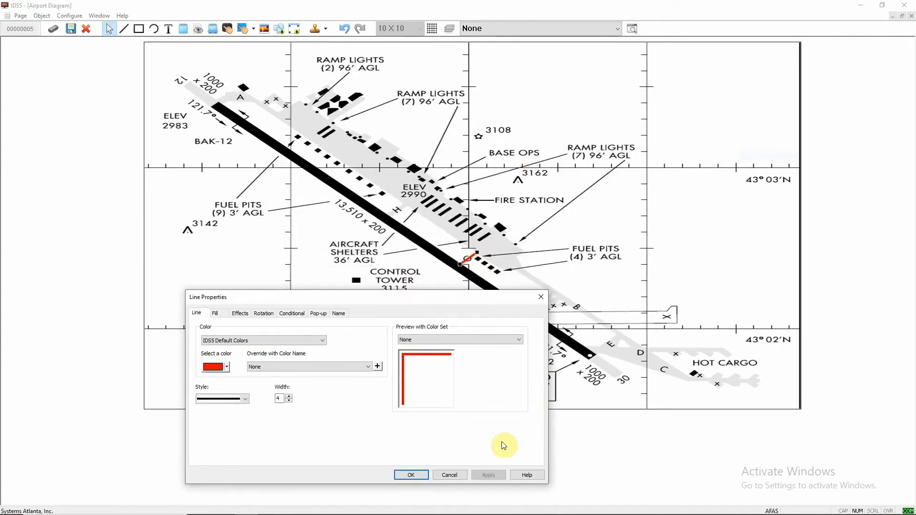
click(288, 395)
click(288, 396)
click(489, 475)
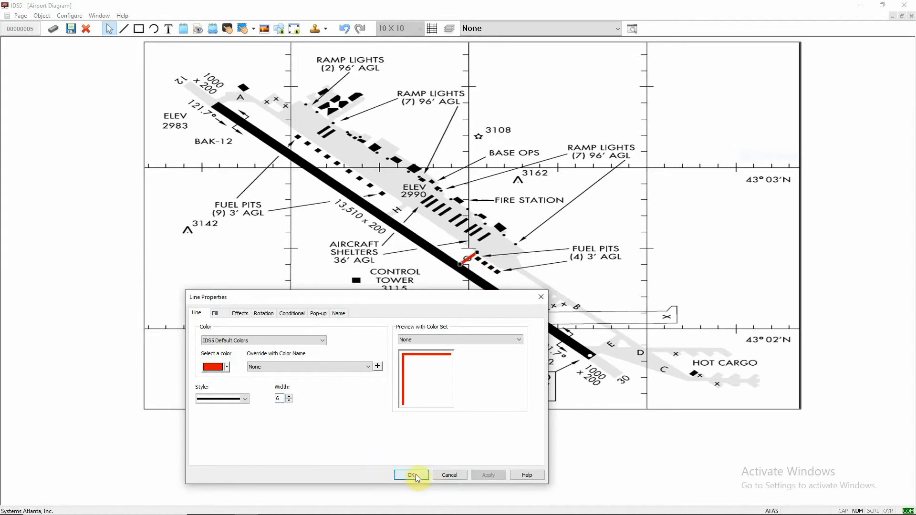
- Name the red line "G Line" and apply the line properties
click(338, 313)
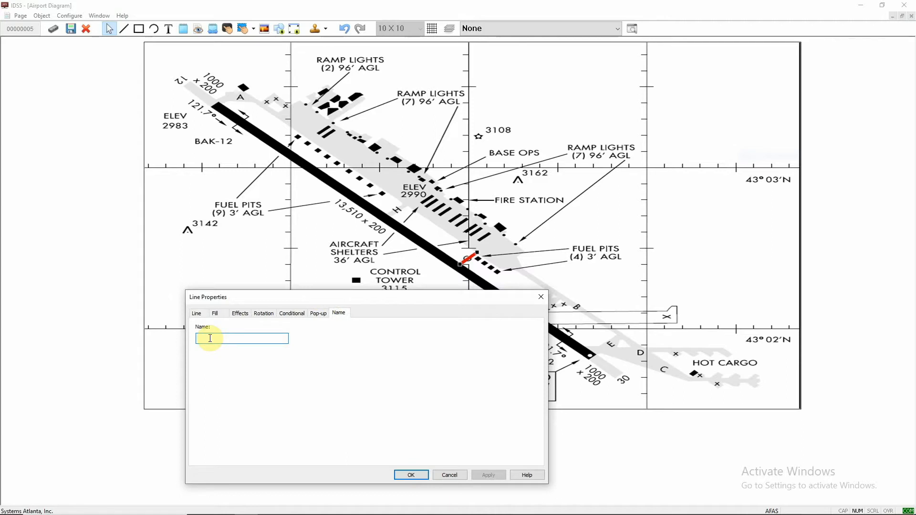
text(G Line)
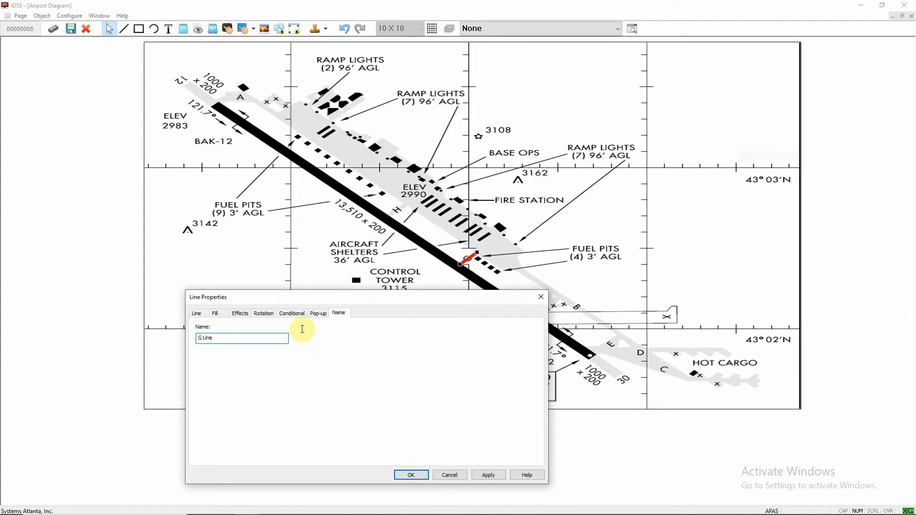
click(488, 476)
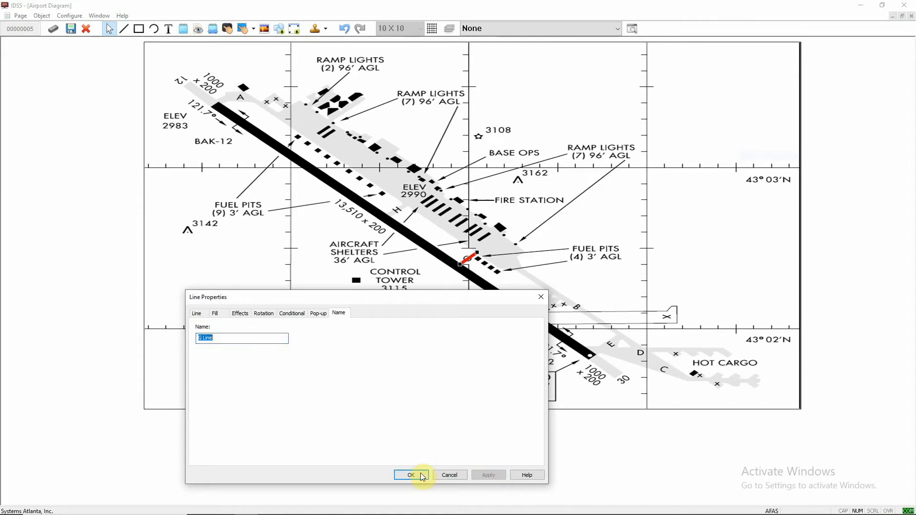
click(417, 475)
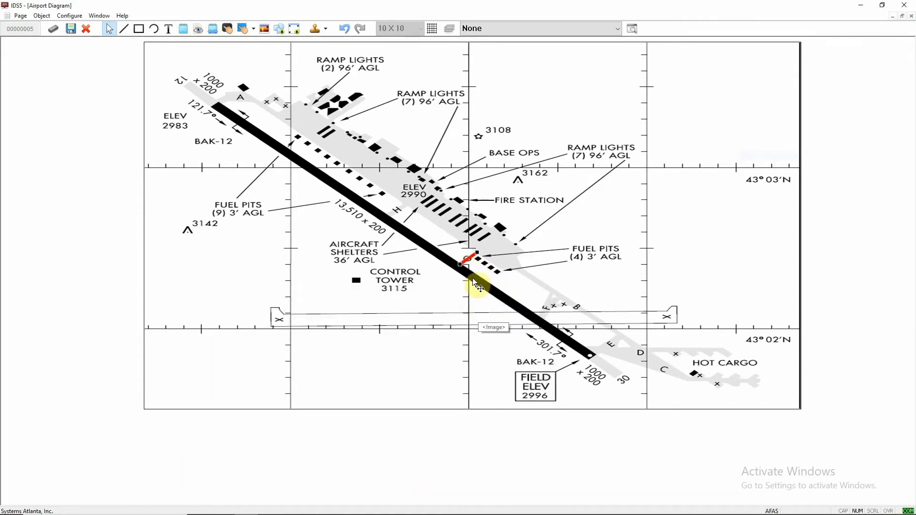
- Add a graphic text label reading "TAXIWAY GOLF" below the airport diagram
click(451, 440)
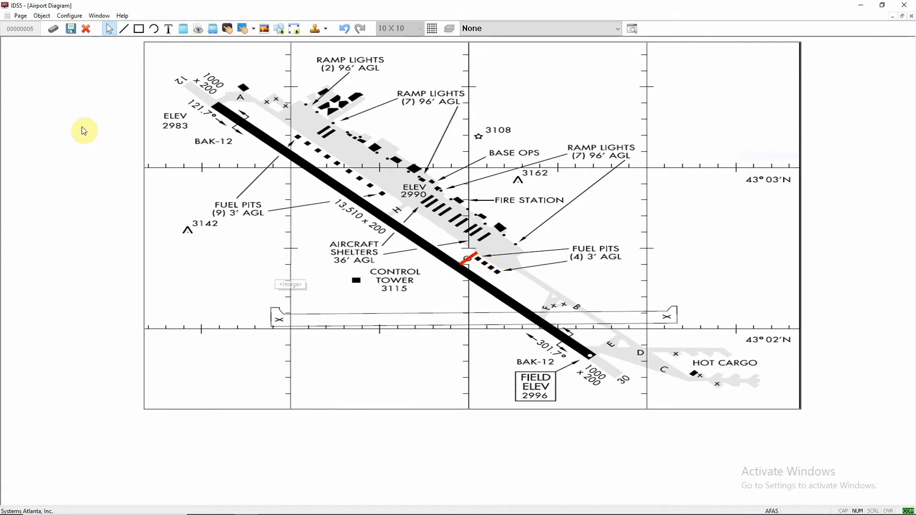
click(169, 29)
click(248, 431)
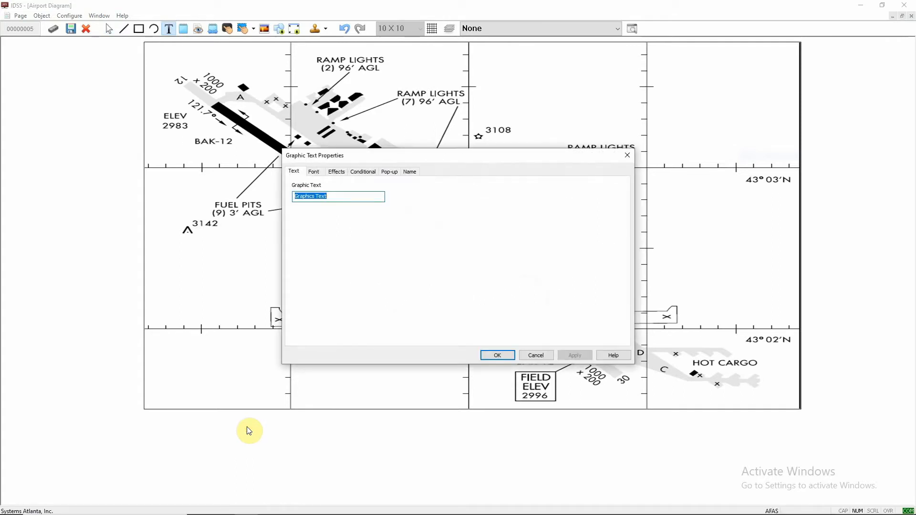
text(TAXIWAY GOLF)
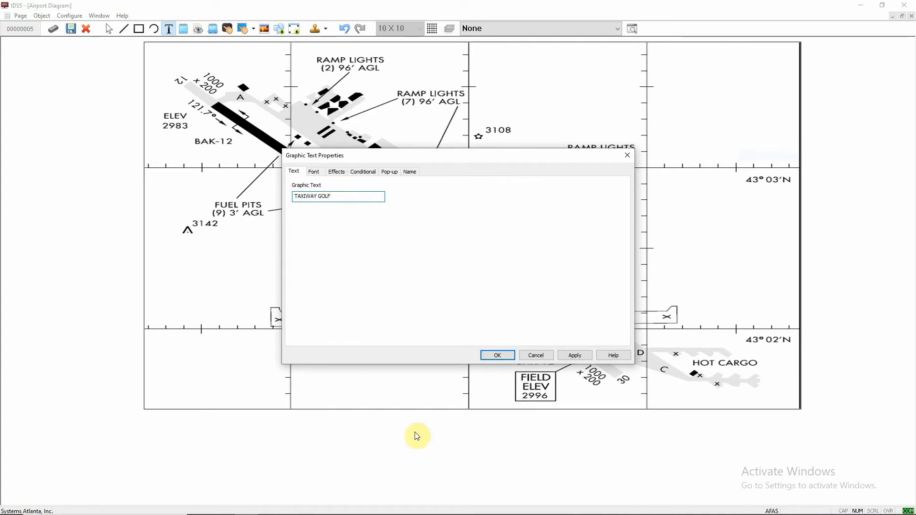
click(575, 355)
click(497, 356)
- Move the TAXIWAY GOLF label and reduce its font size in the text properties
drag(285, 426, 200, 467)
right_click(199, 464)
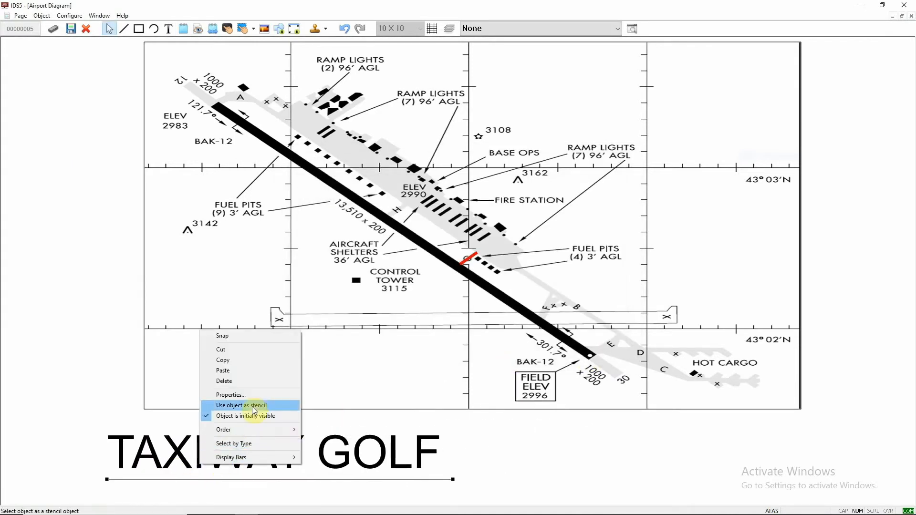
click(253, 396)
click(318, 172)
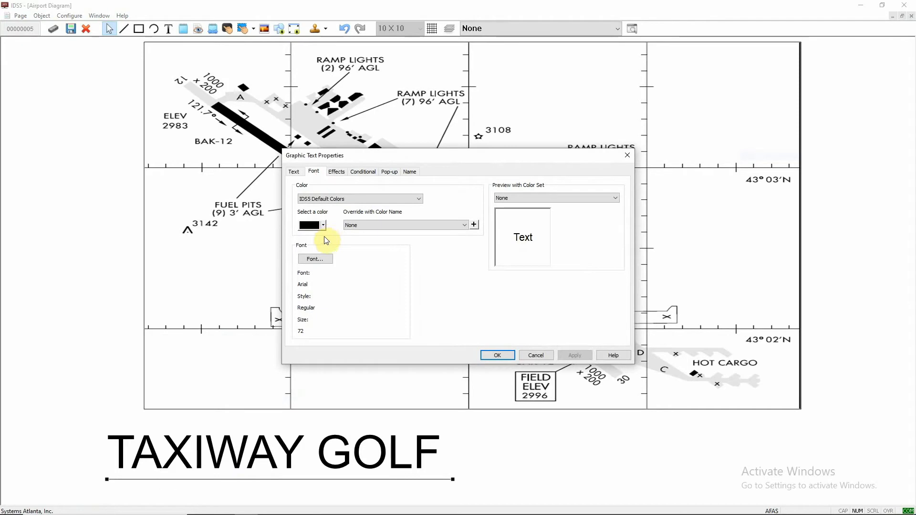
click(325, 258)
click(504, 217)
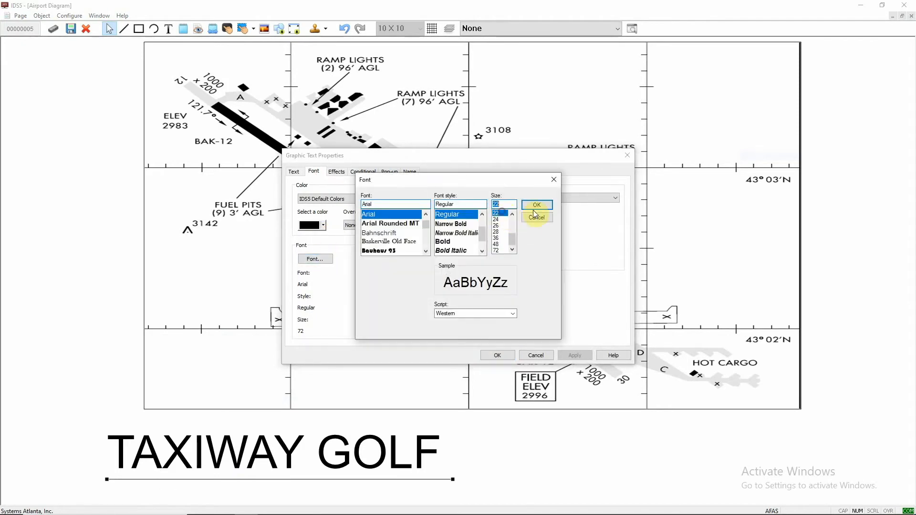
click(536, 206)
click(567, 354)
click(496, 355)
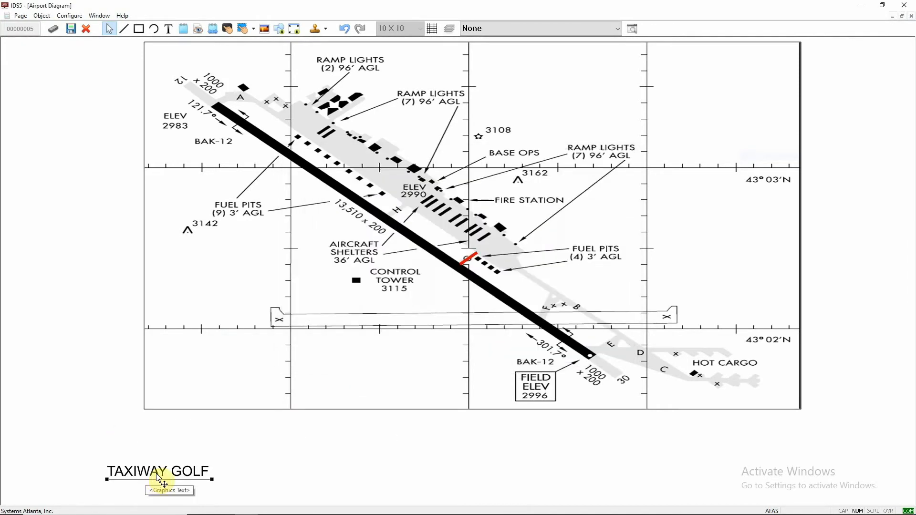
- Move the label toward the centre and draw a Quick Select box to its right
drag(232, 463, 323, 449)
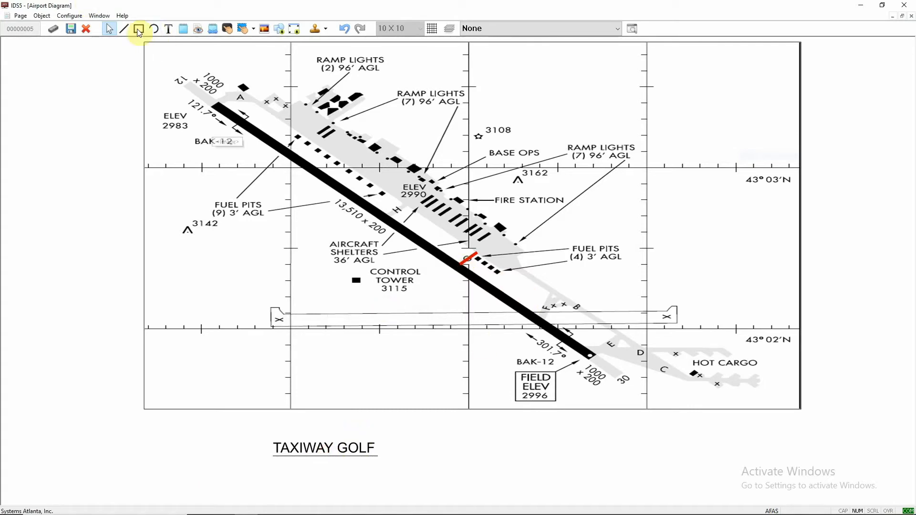
click(214, 28)
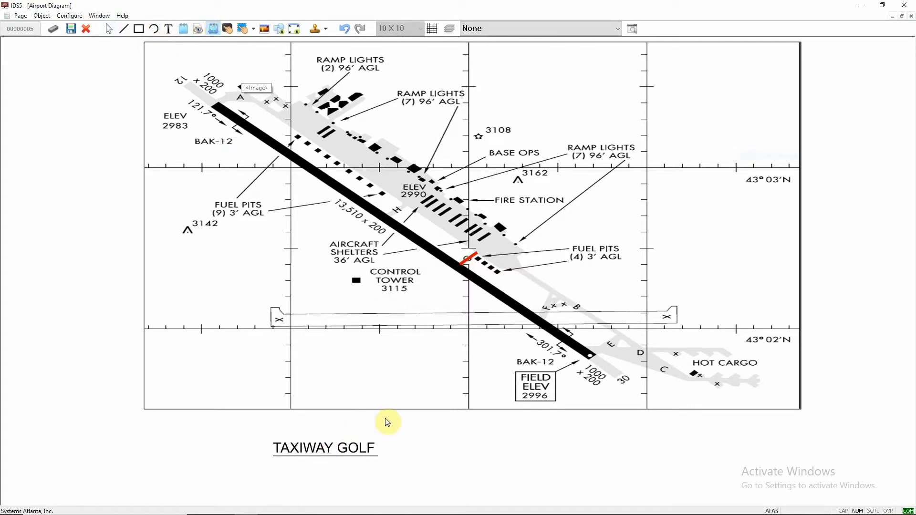
drag(382, 436, 439, 449)
- Name the Quick Select box GOLF in its properties
right_click(439, 448)
click(481, 306)
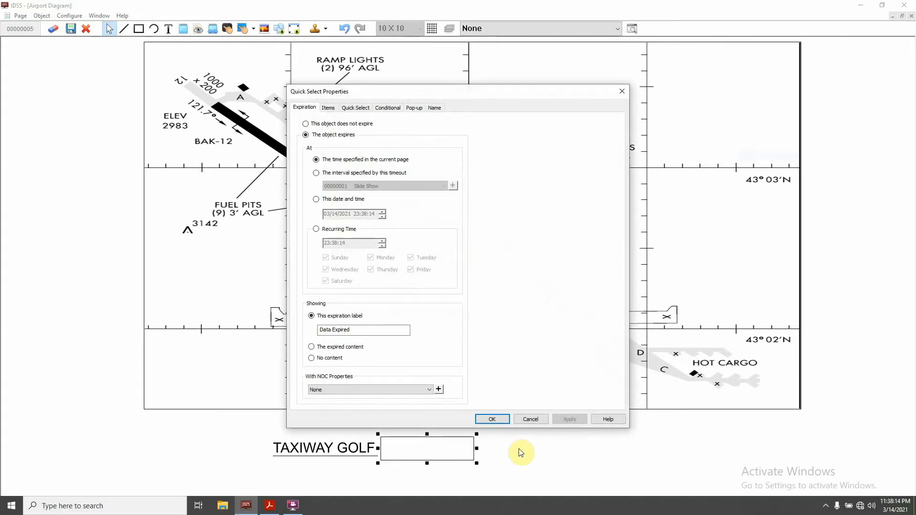
click(444, 106)
click(364, 131)
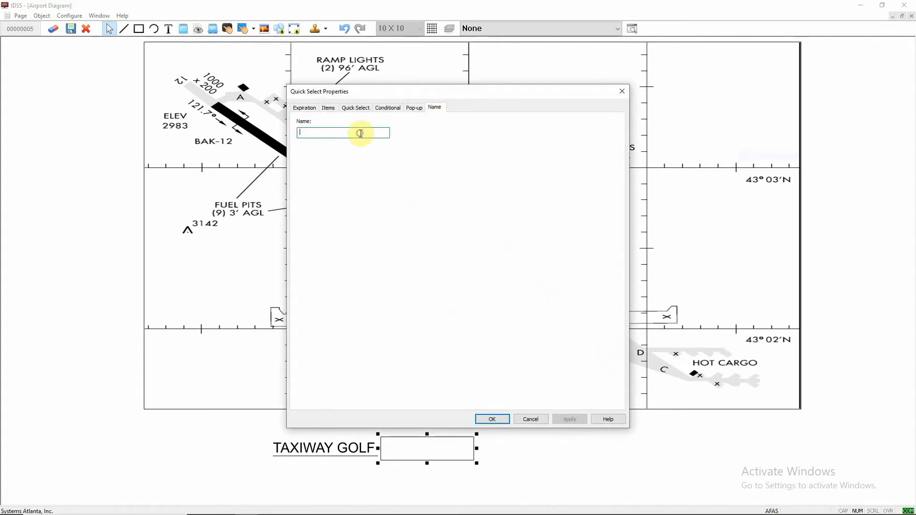
text(GOL)
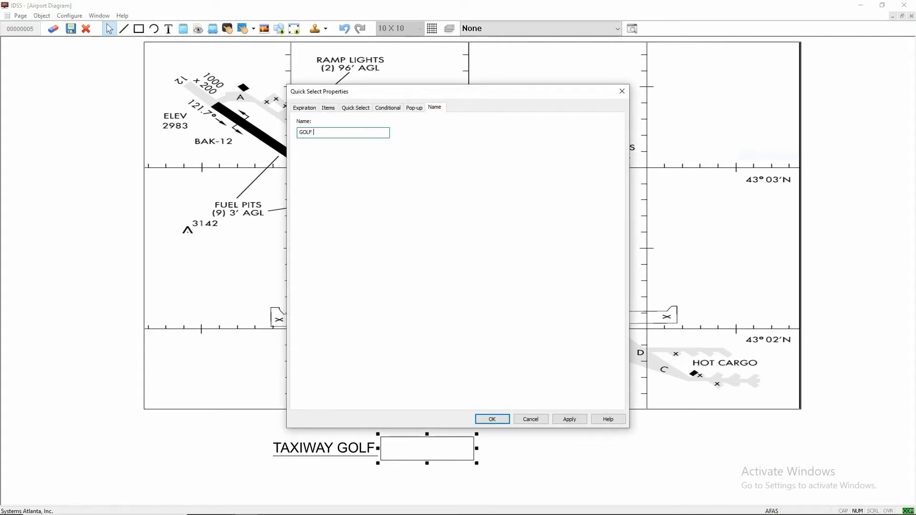
text(F)
key(BackSpace)
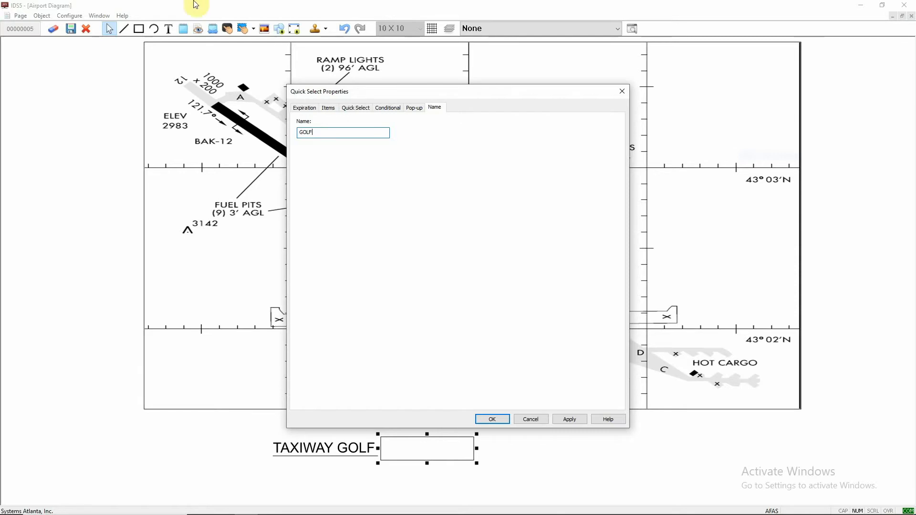
- Add a Quick Select item named OPEN with an overridden green fill
click(329, 109)
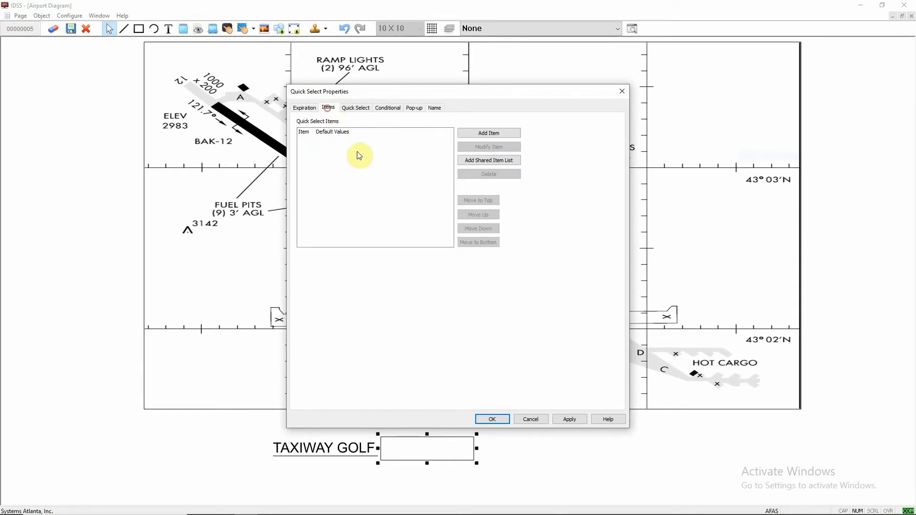
click(487, 136)
text(OPEN)
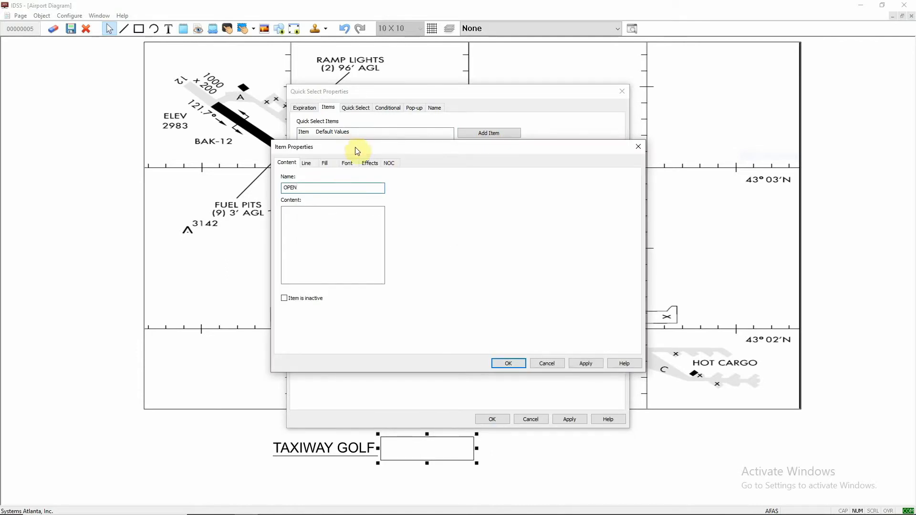
click(325, 163)
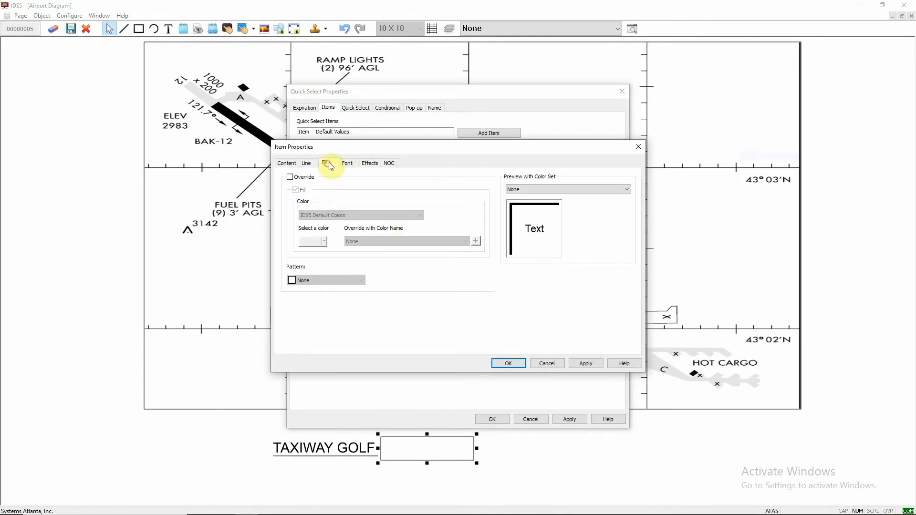
click(296, 180)
click(323, 241)
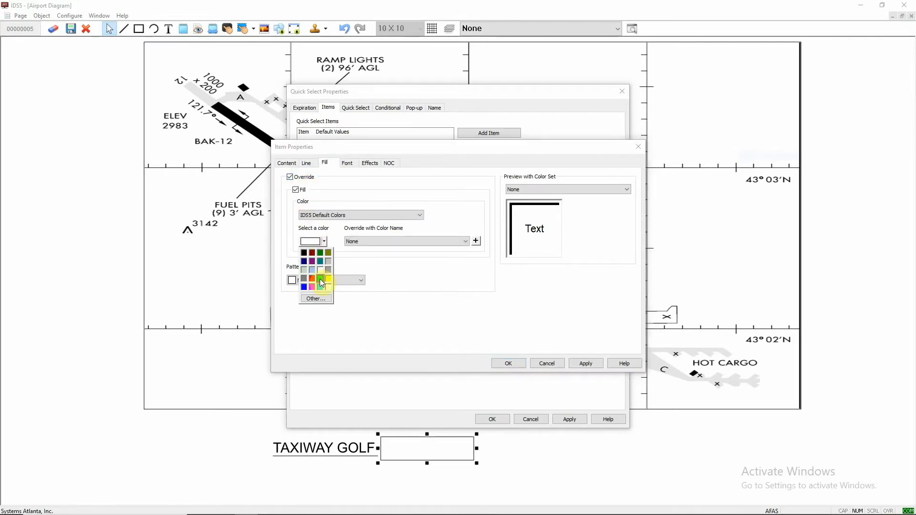
click(320, 280)
click(586, 364)
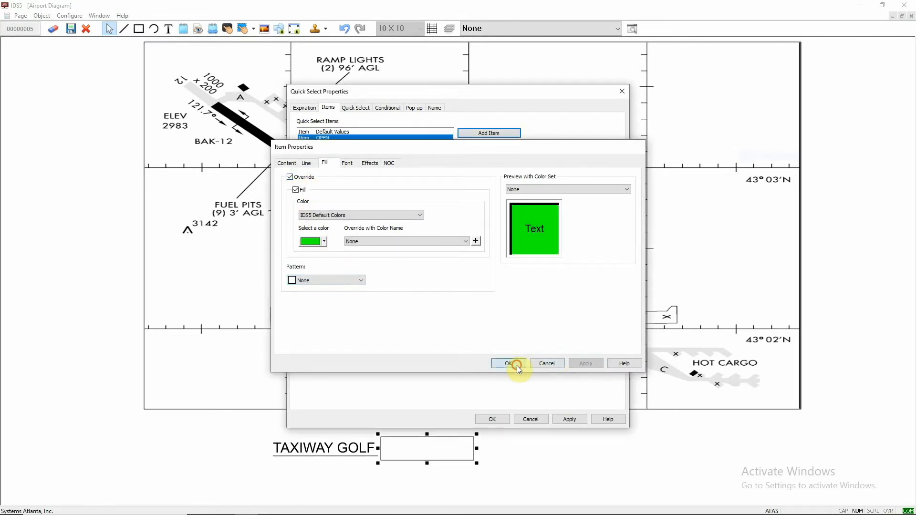
click(508, 364)
- Add a second Quick Select item named CLOSED with an overridden red fill and apply
click(490, 134)
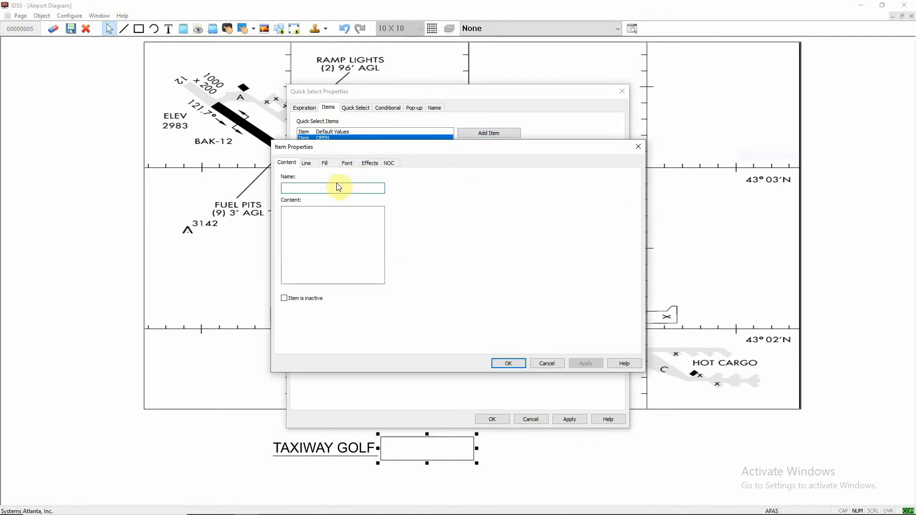
text(CL)
text(CLOS)
click(347, 163)
click(325, 163)
click(290, 177)
click(324, 242)
click(312, 278)
click(587, 363)
click(509, 363)
click(567, 417)
- Enter OPEN as the OPEN item's content, and review the CLOSED item's content and fill
click(354, 138)
double_click(354, 139)
click(325, 163)
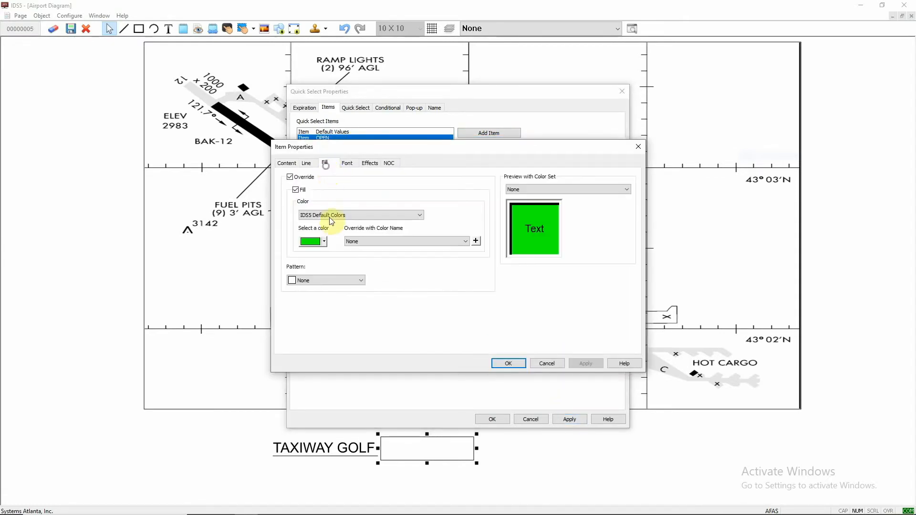
click(292, 164)
click(328, 226)
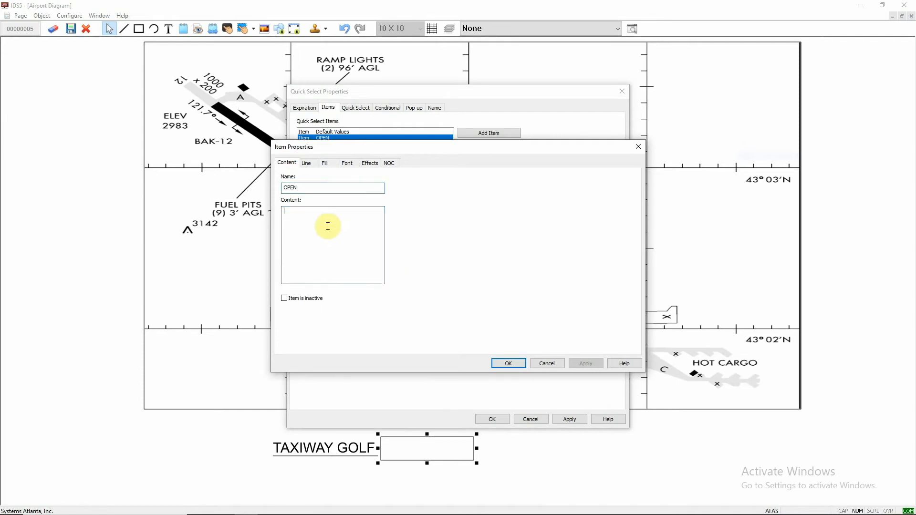
text(OPEN)
click(581, 364)
click(509, 363)
double_click(328, 144)
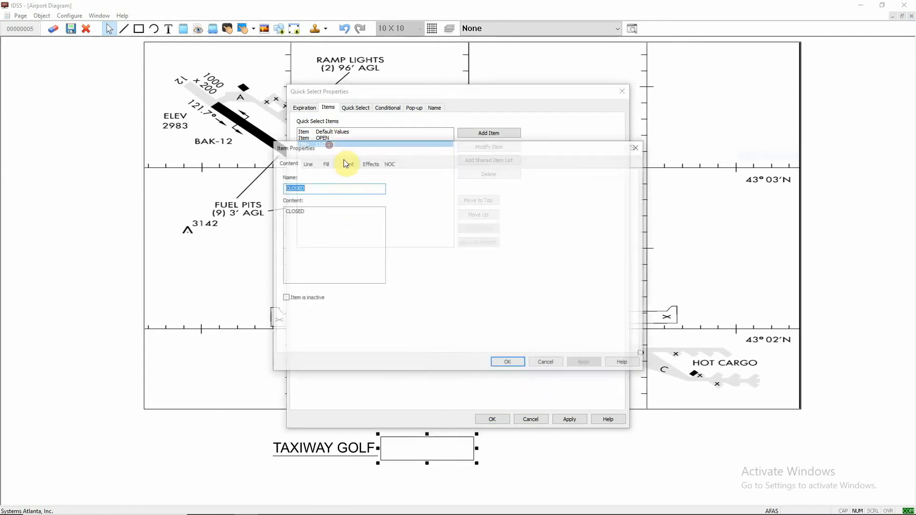
click(334, 163)
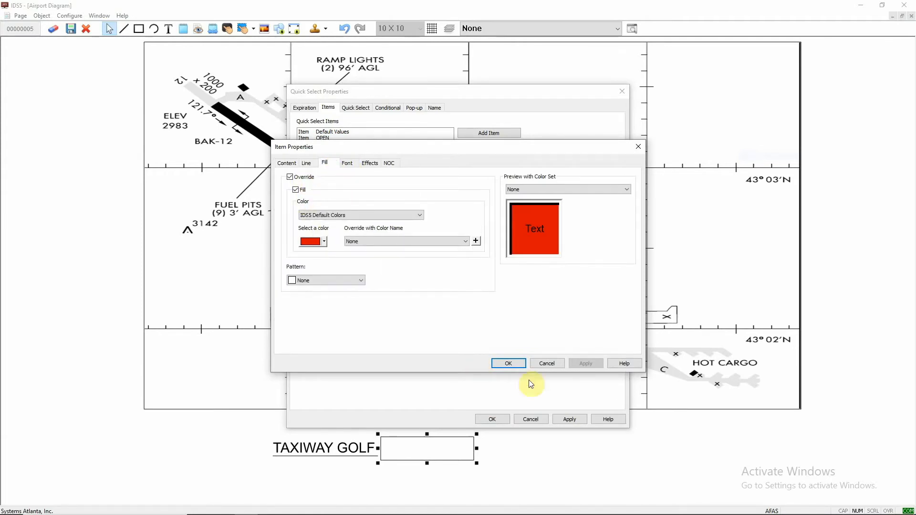
click(520, 363)
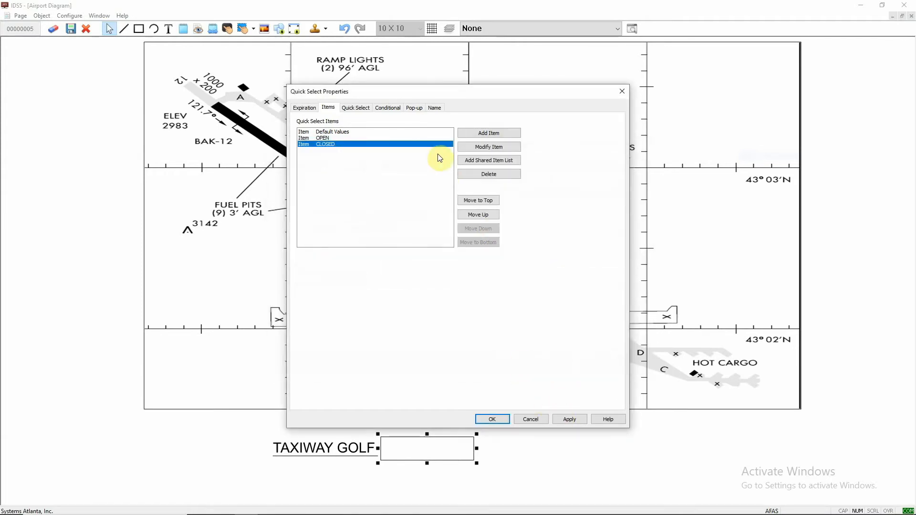
- Set the Quick Select view edit to select next item, with centre justification and centre vertical alignment
click(362, 114)
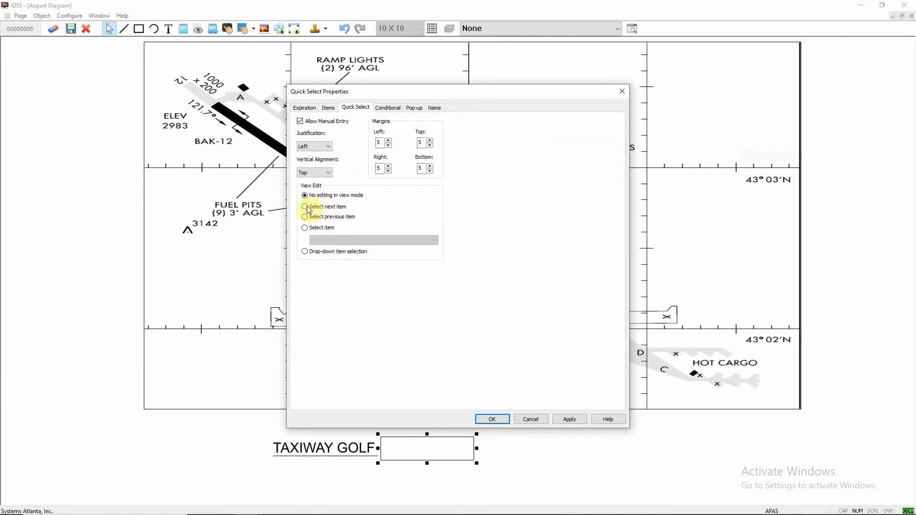
click(321, 147)
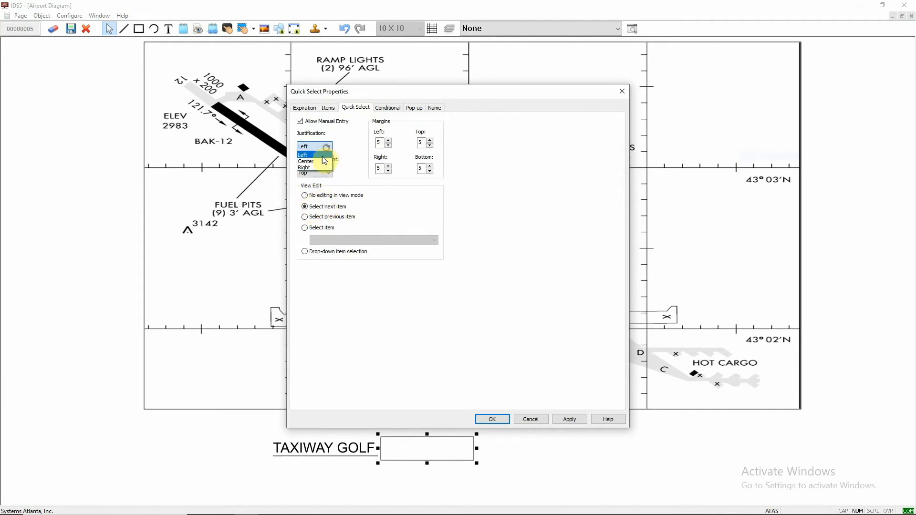
click(315, 162)
click(328, 171)
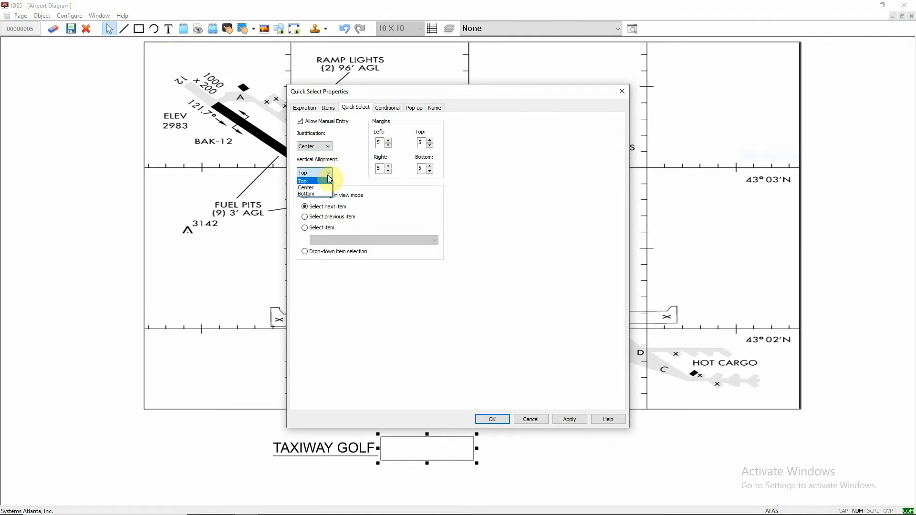
click(325, 187)
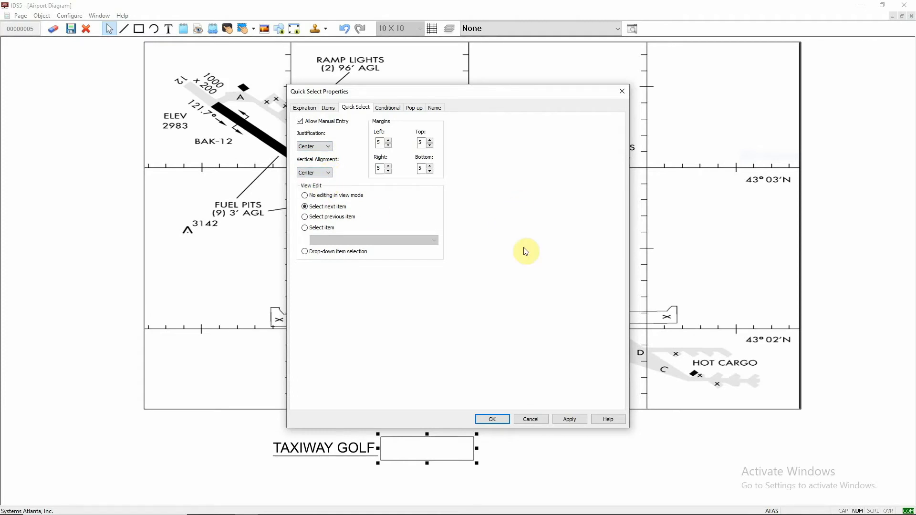
click(485, 417)
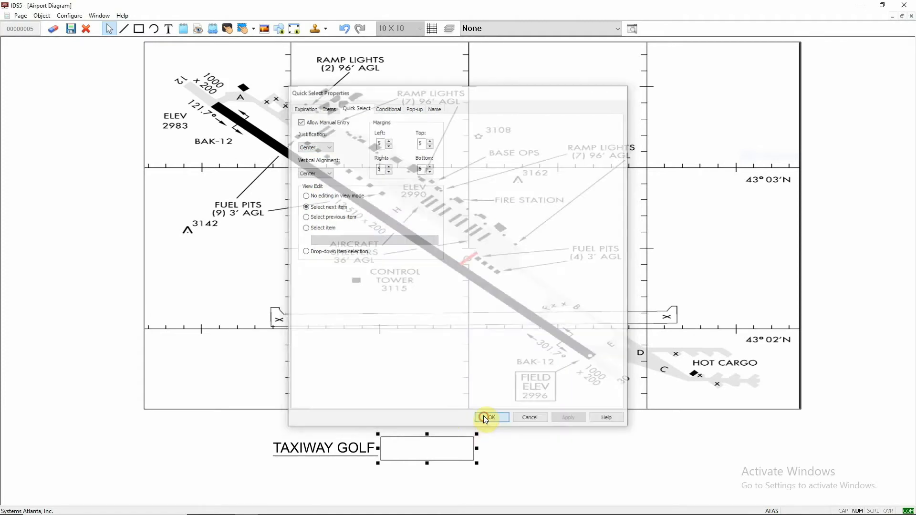
- Leave edit mode and toggle the GOLF Quick Select box to test its states
click(85, 32)
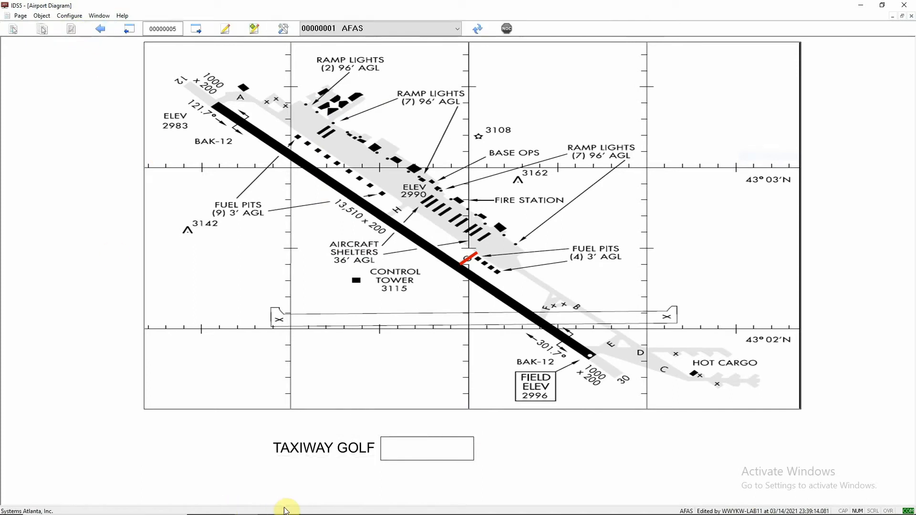
click(423, 454)
click(422, 453)
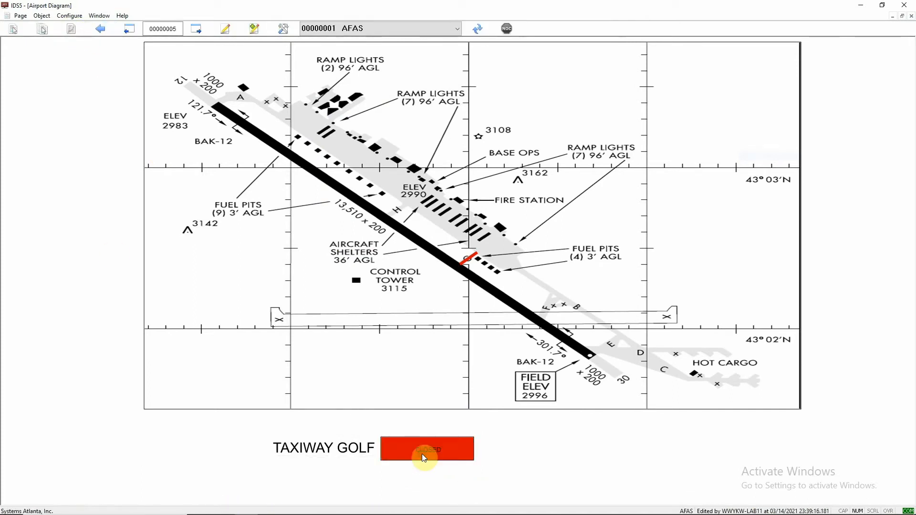
- Set the GOLF Quick Select box back to OPEN and return to edit mode
click(419, 451)
click(415, 446)
key(ctrl+e)
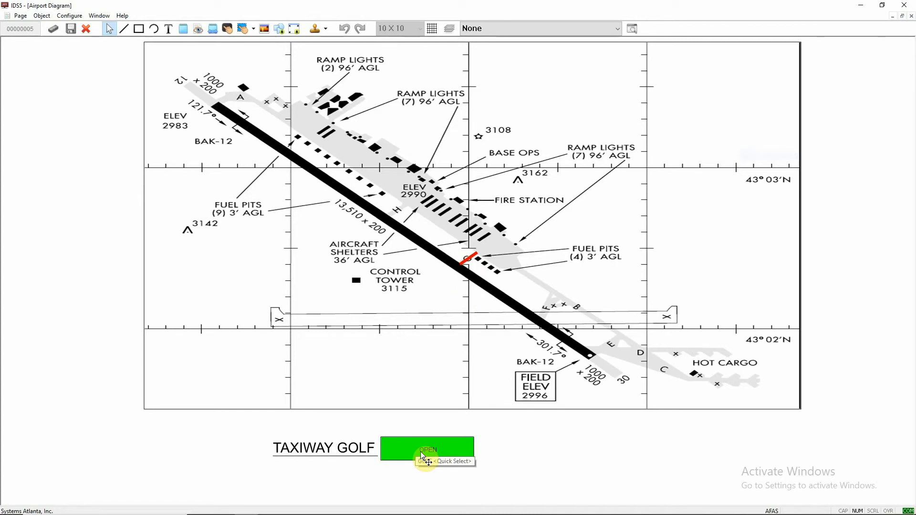
- Make the G line display conditionally on the GOLF Quick Select's CLOSED item on the current page
right_click(469, 264)
click(494, 325)
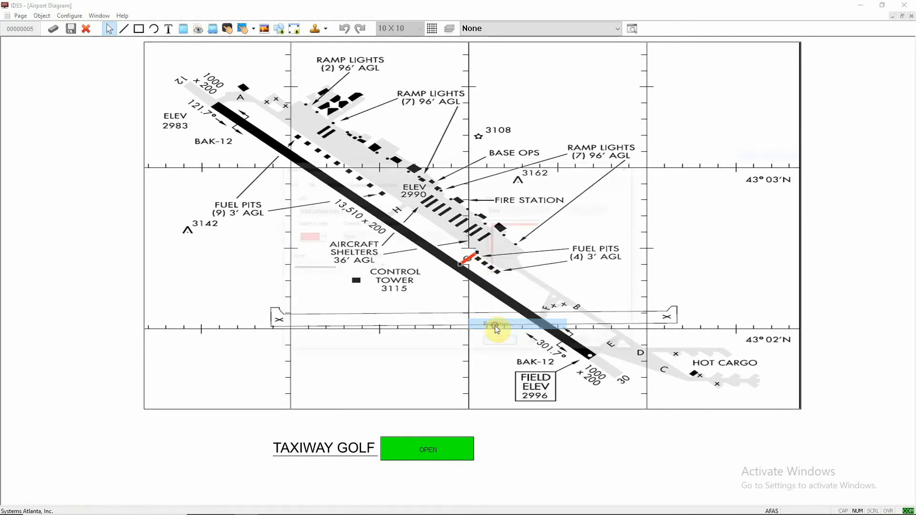
click(383, 183)
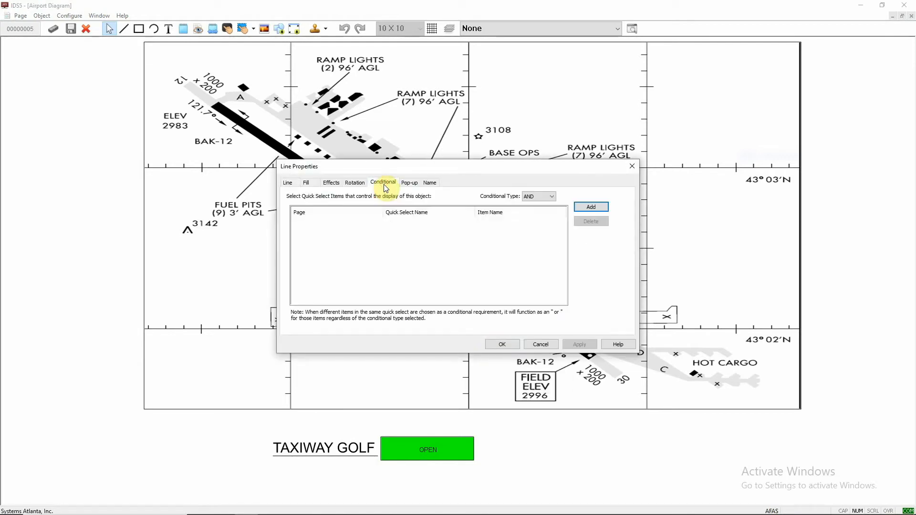
click(594, 209)
click(397, 247)
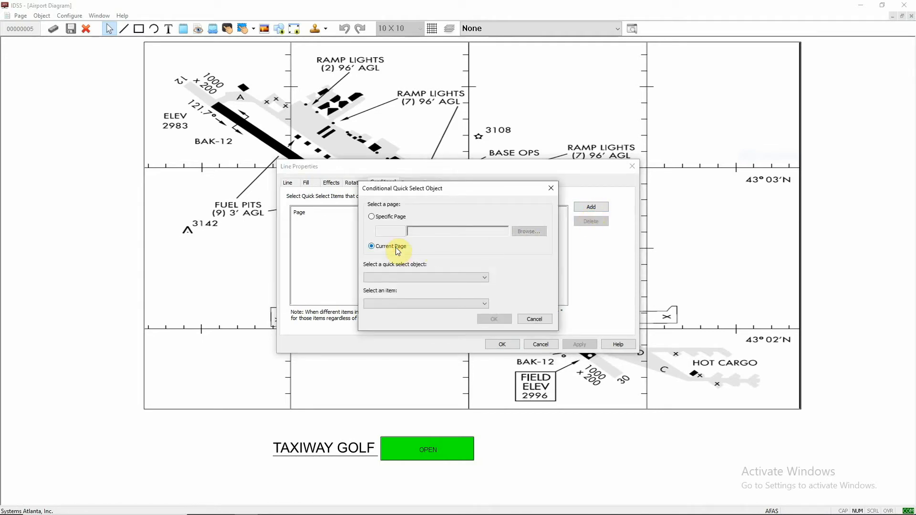
click(418, 273)
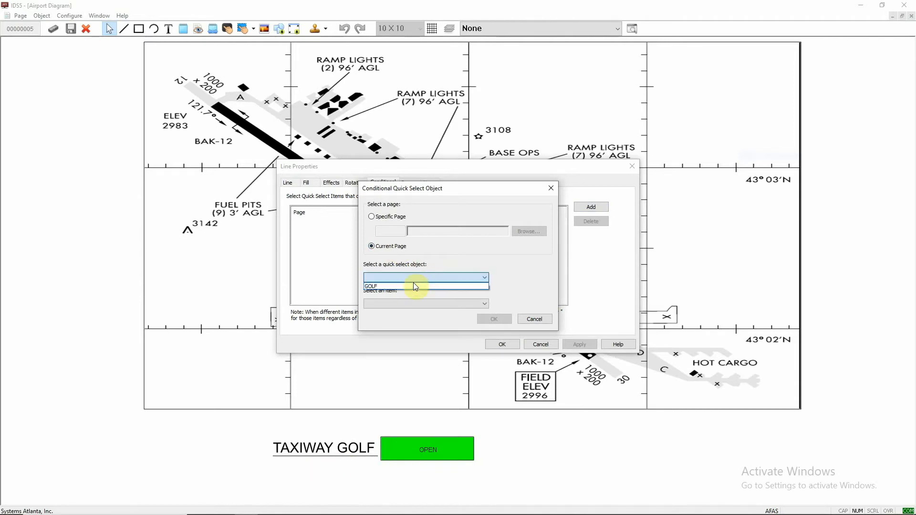
click(412, 286)
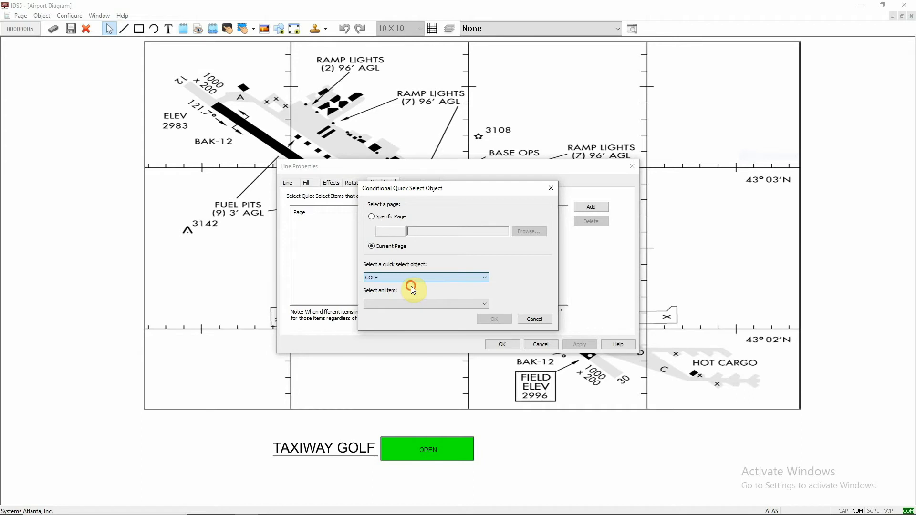
click(412, 304)
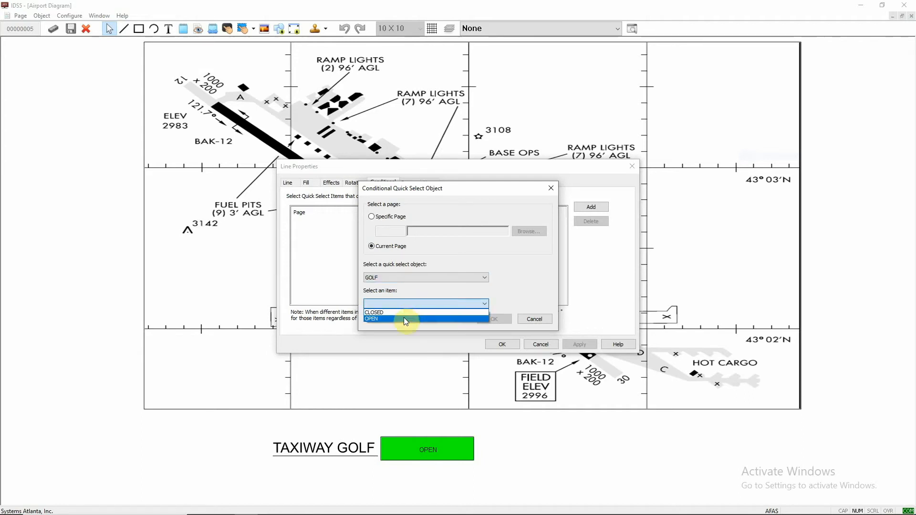
click(407, 313)
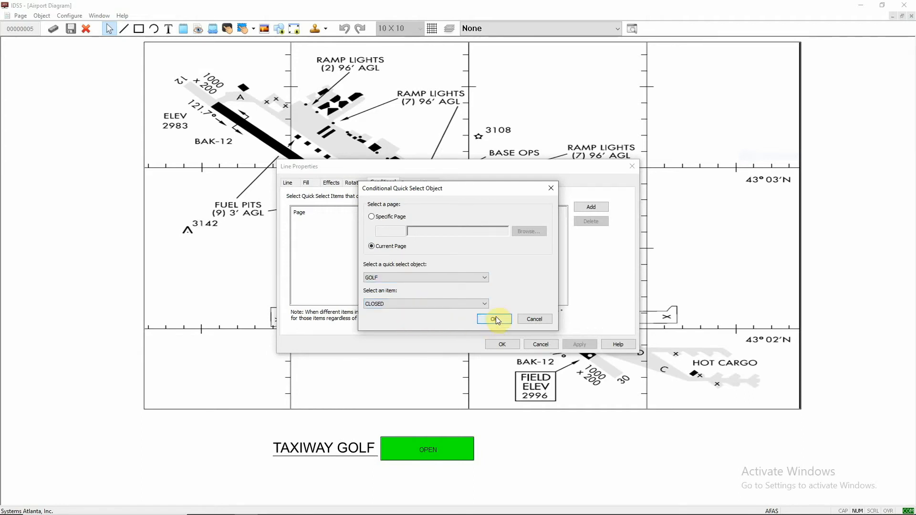
click(495, 319)
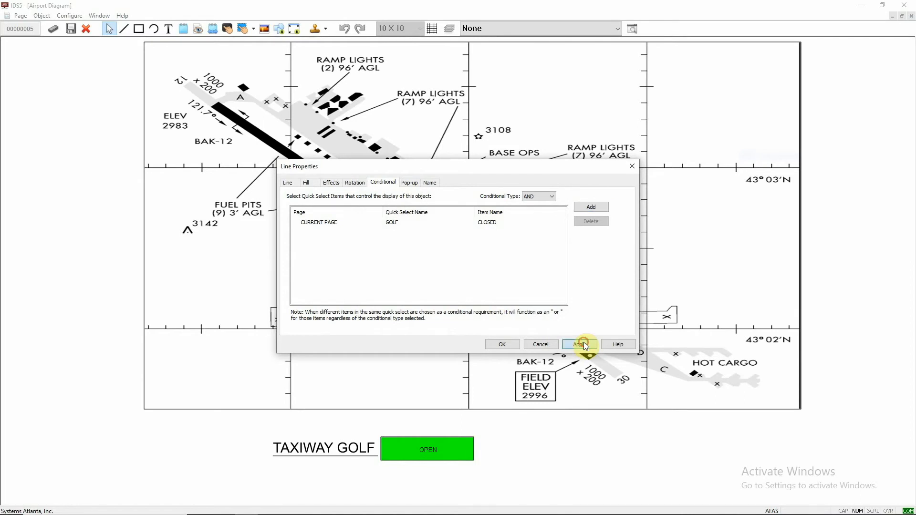
click(500, 345)
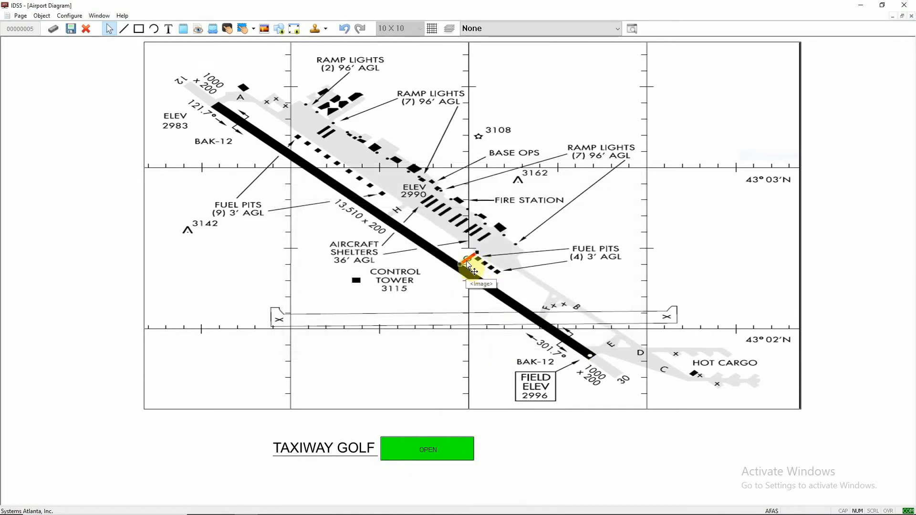
- Leave edit mode and toggle the GOLF box between CLOSED and OPEN to test the G line
click(70, 29)
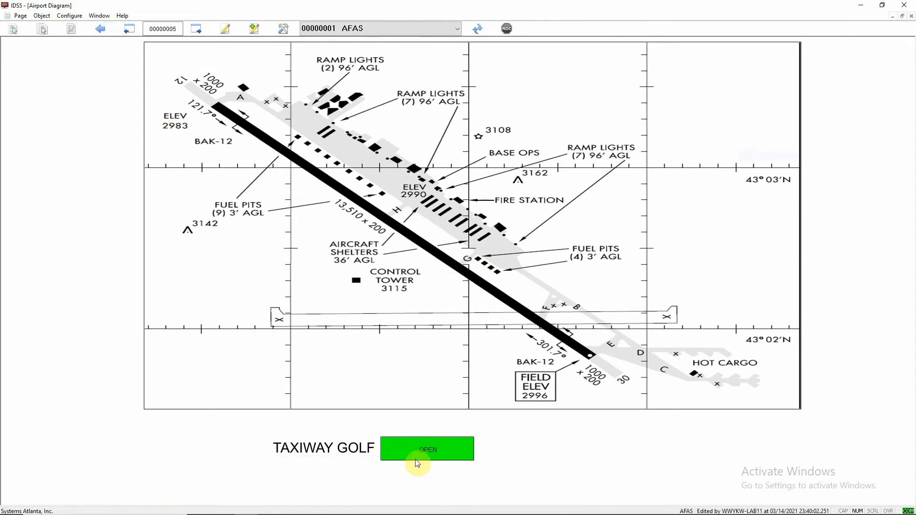
click(430, 451)
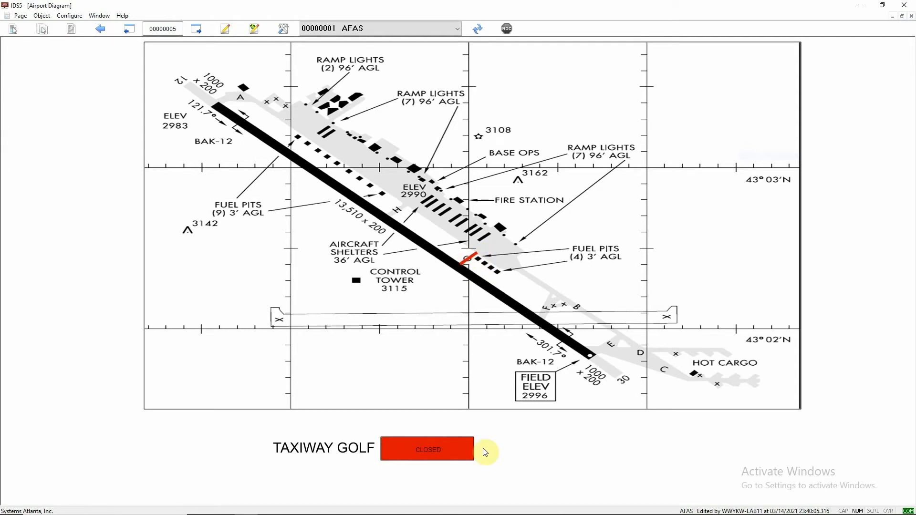
click(442, 458)
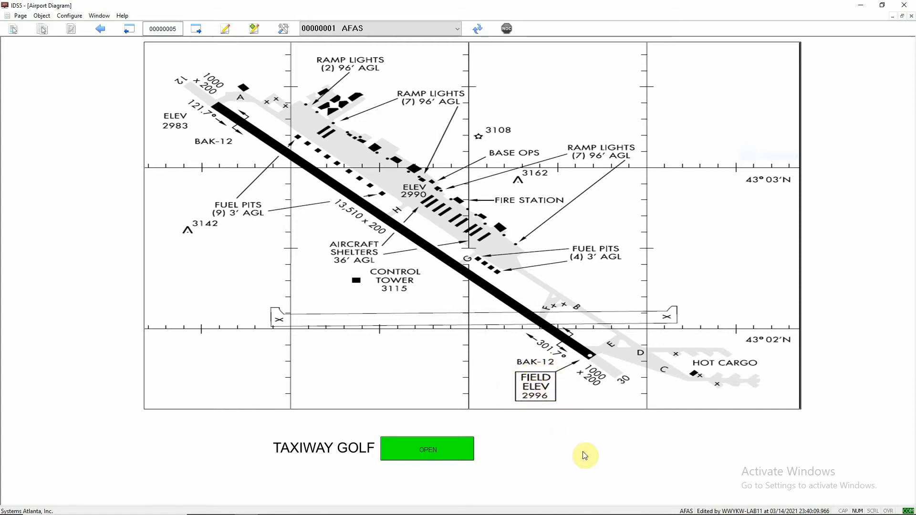
- Insert the elevation image file onto the page near the FIELD ELEV box and resize it
click(285, 29)
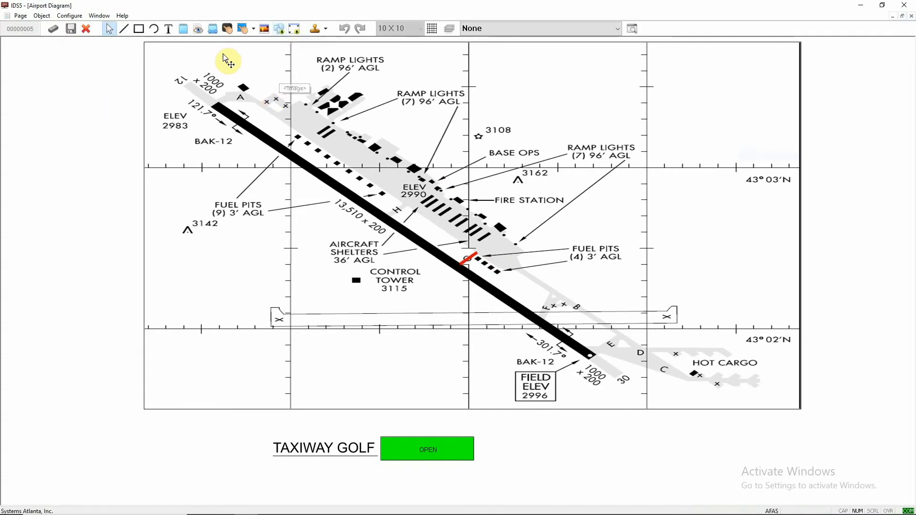
click(265, 29)
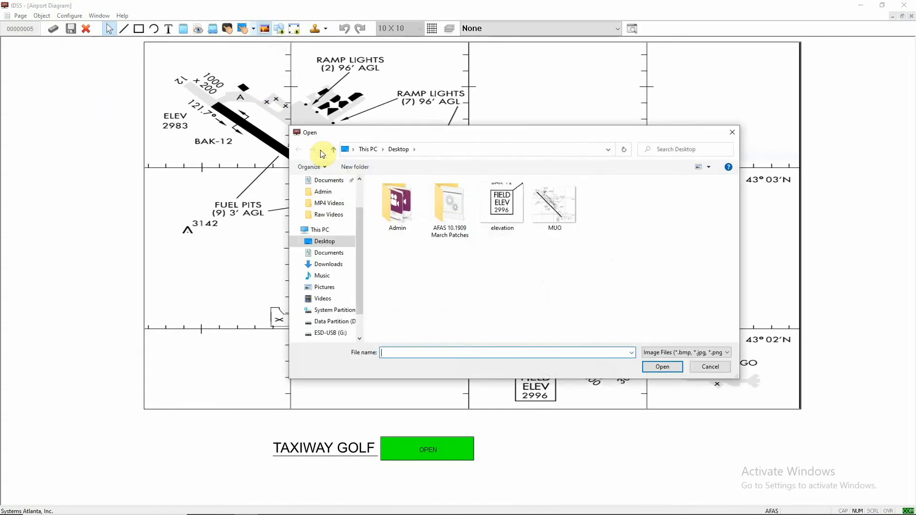
click(413, 187)
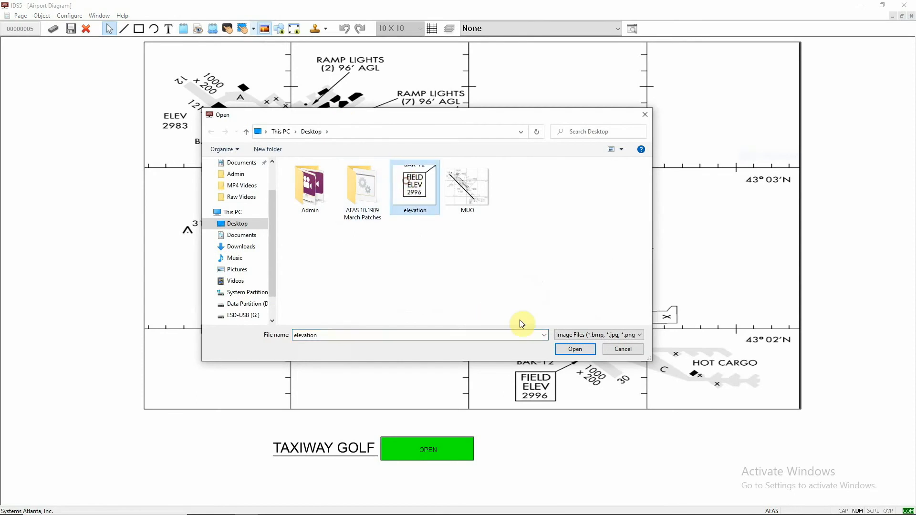
click(574, 349)
drag(471, 287, 554, 413)
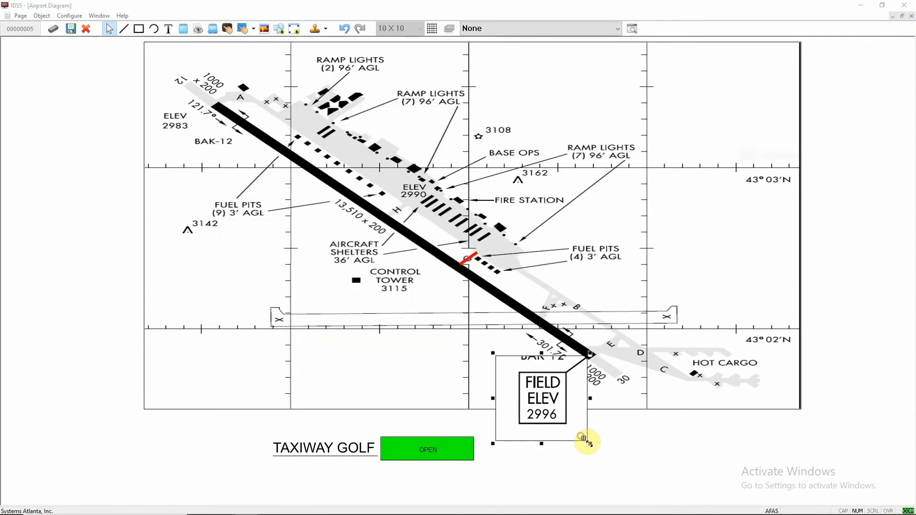
drag(590, 440, 631, 468)
drag(611, 436, 577, 402)
- Name the inserted image Elevation in its properties and apply
right_click(568, 389)
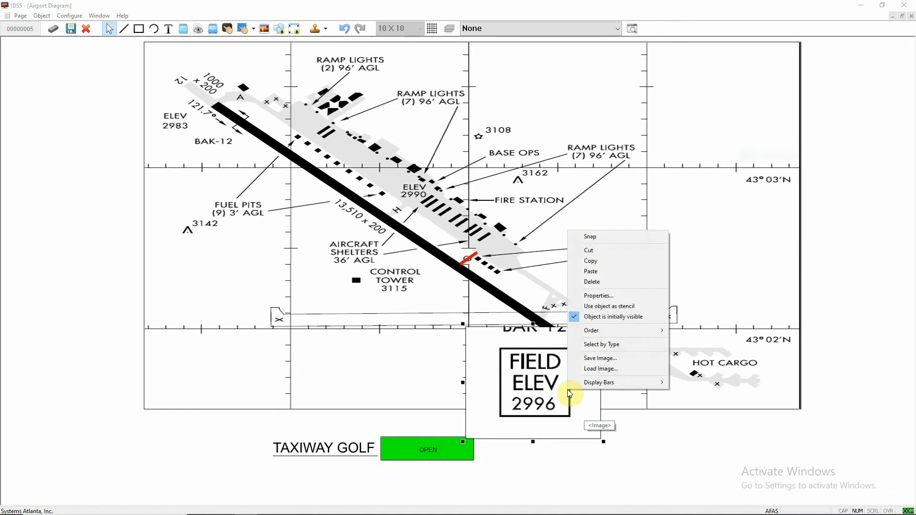
click(598, 297)
click(445, 108)
text(Elevation)
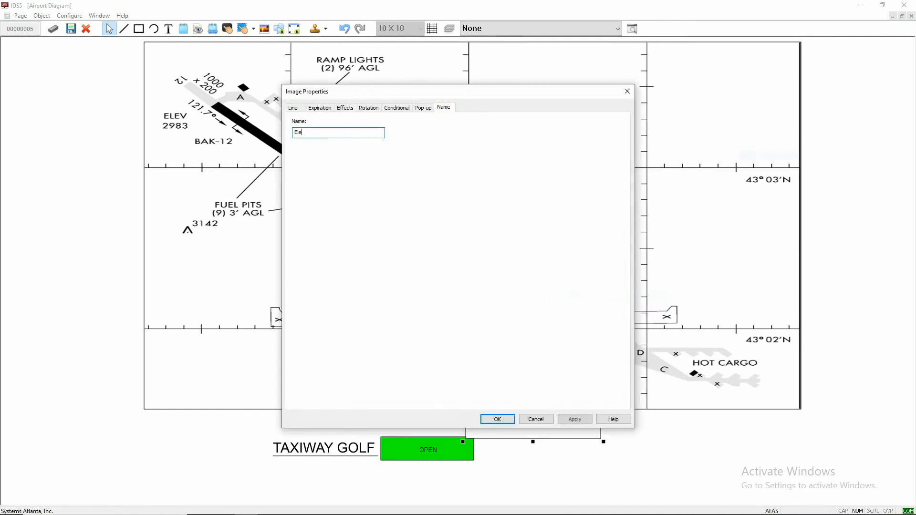
click(585, 419)
click(500, 419)
- Move the Elevation image aside and draw a hyperlink area over the small FIELD ELEV box
drag(554, 397, 700, 392)
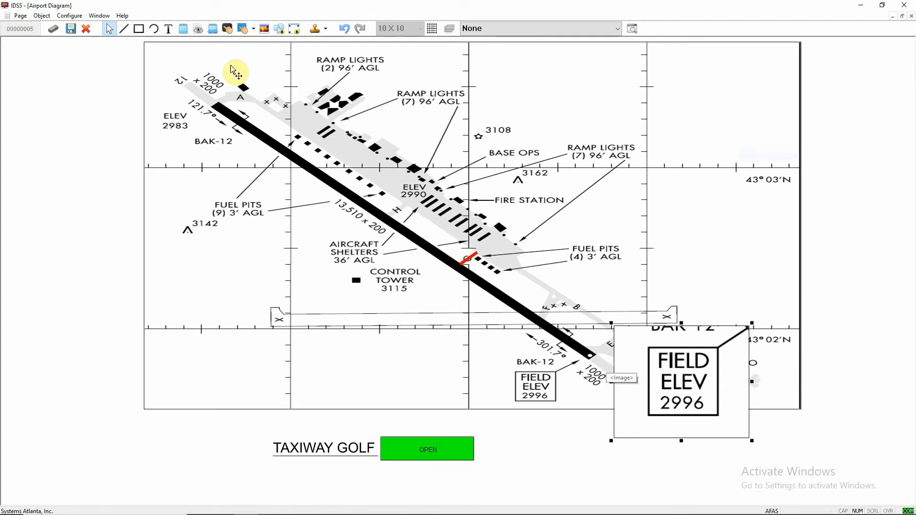
click(243, 27)
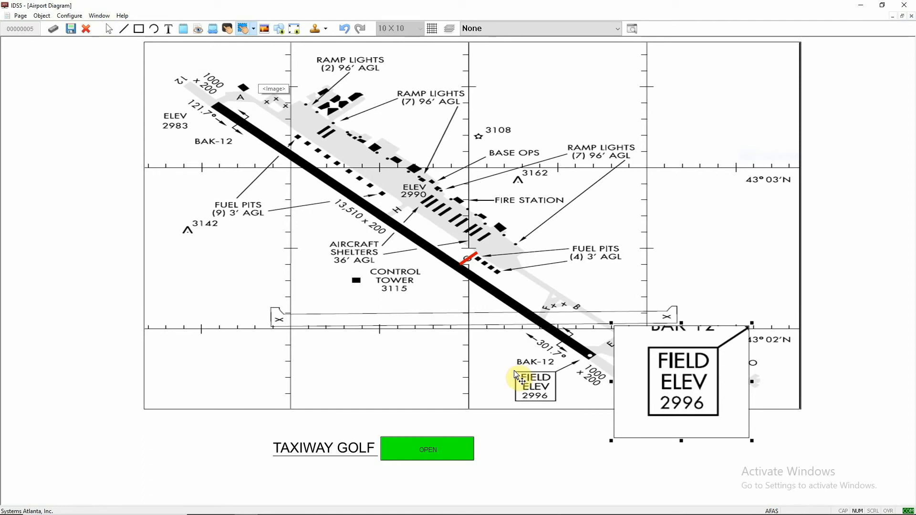
drag(511, 369, 556, 403)
- Set the hyperlink's pop-up object to the Elevation image on the current page
right_click(551, 396)
click(571, 323)
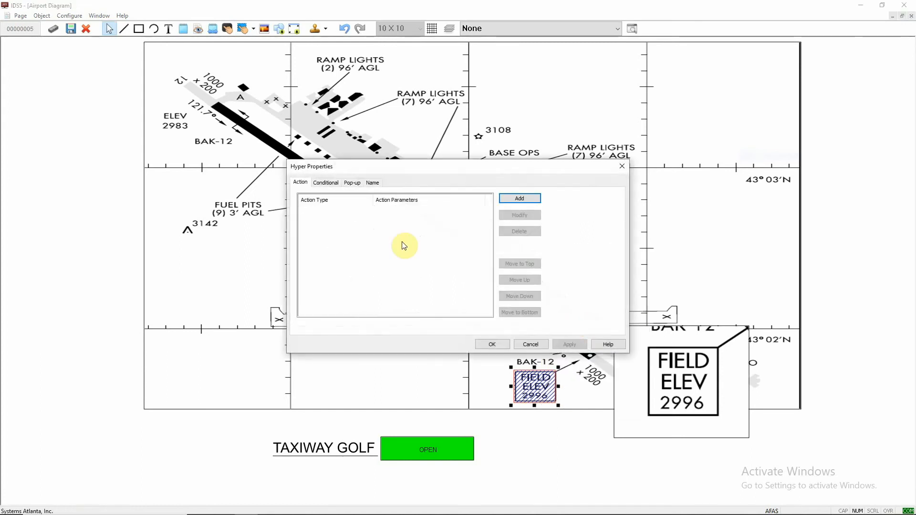
click(352, 184)
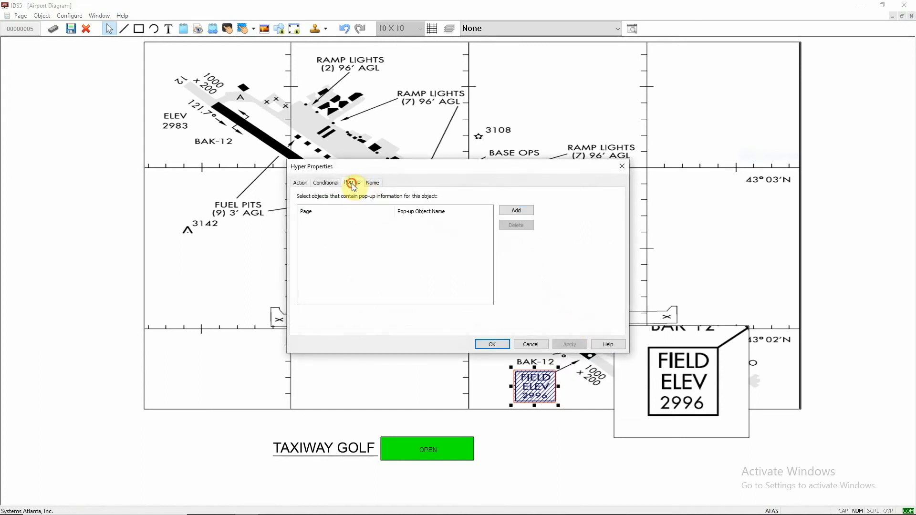
click(511, 213)
click(381, 256)
click(401, 288)
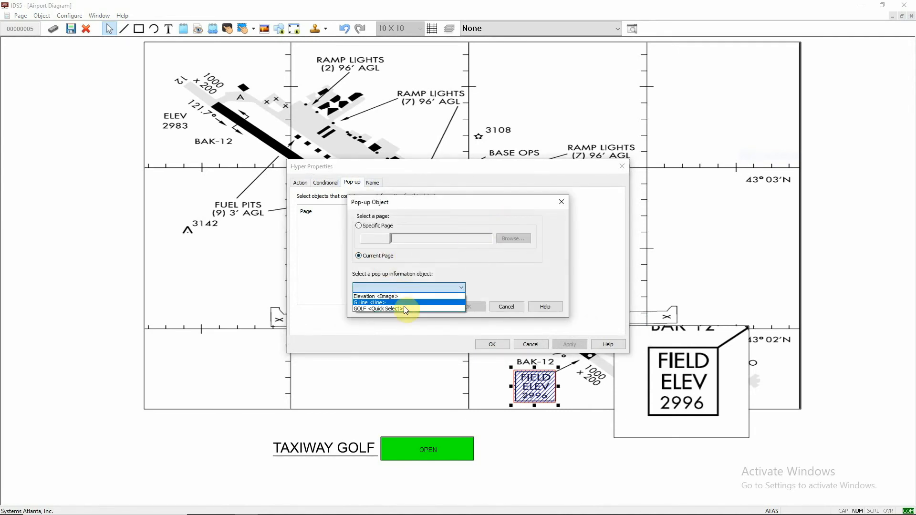
click(406, 299)
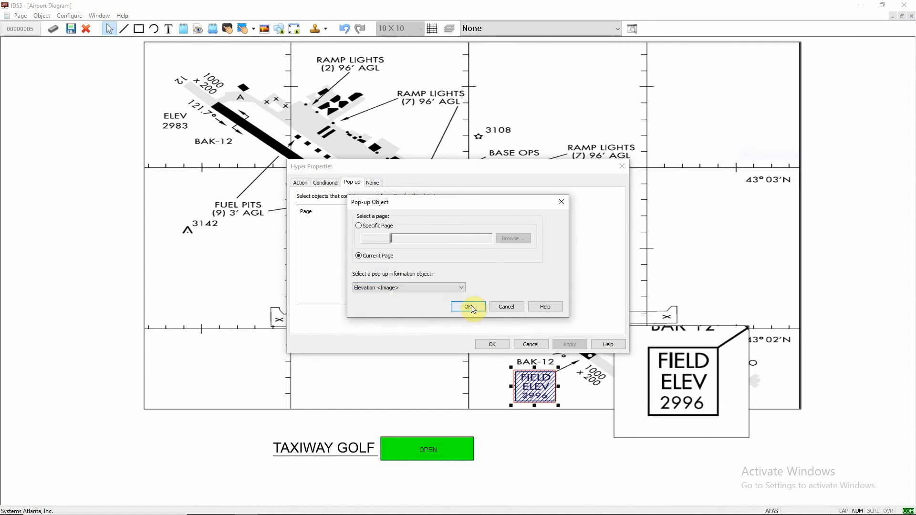
click(470, 306)
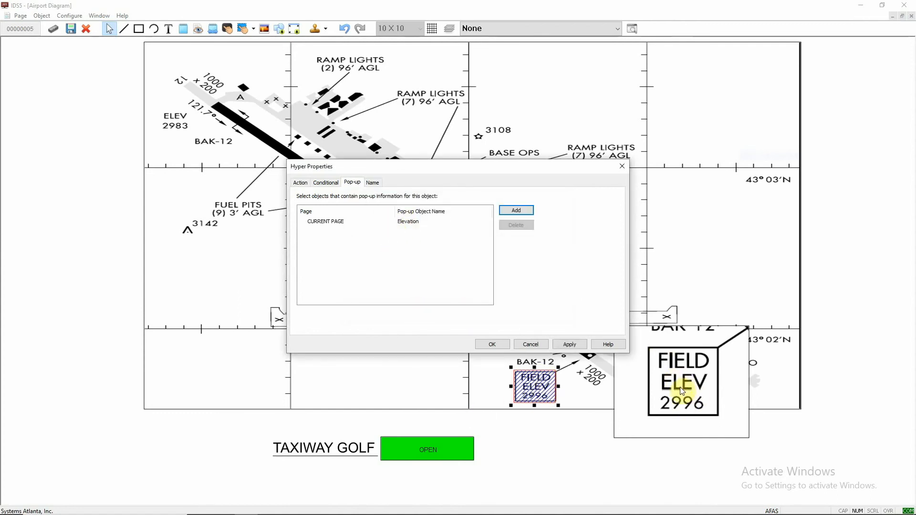
click(492, 344)
- Bring the Elevation image to the front of the object order
click(668, 386)
right_click(668, 383)
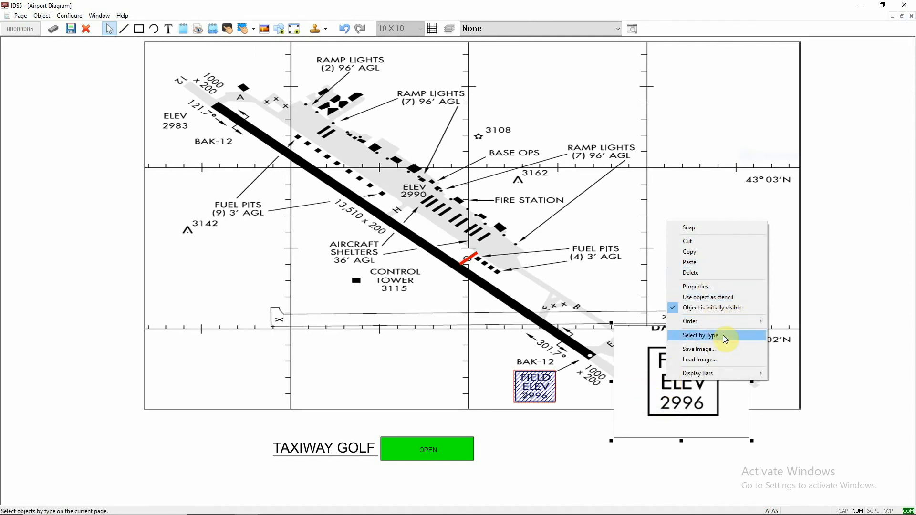
mouse_move(742, 321)
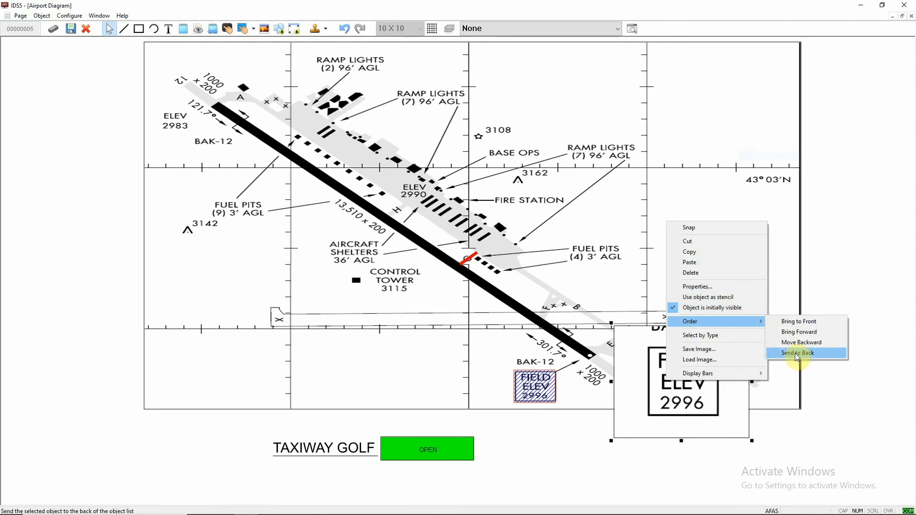
click(801, 321)
- Make the Elevation image not initially visible and move it over the FIELD ELEV area
mouse_move(665, 399)
mouse_down()
mouse_move(556, 410)
mouse_move(711, 381)
mouse_move(668, 384)
mouse_up()
right_click(669, 384)
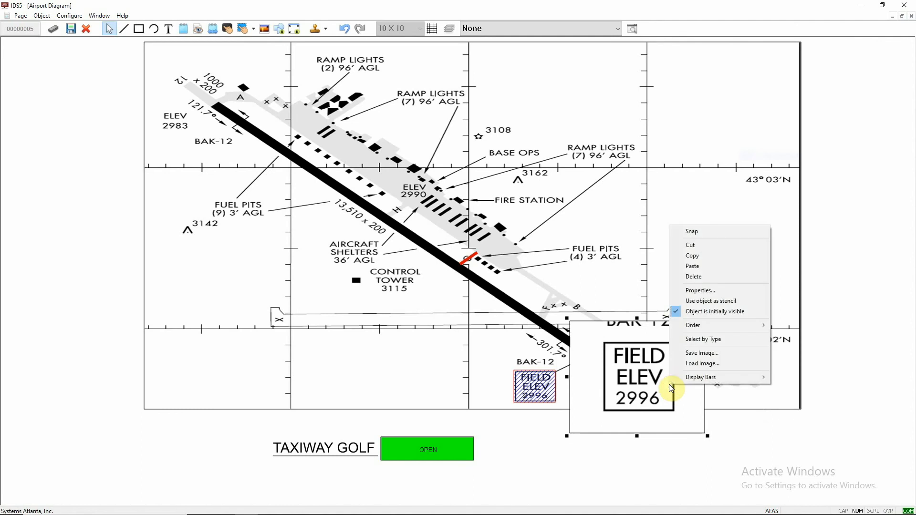
click(706, 315)
drag(634, 388, 550, 384)
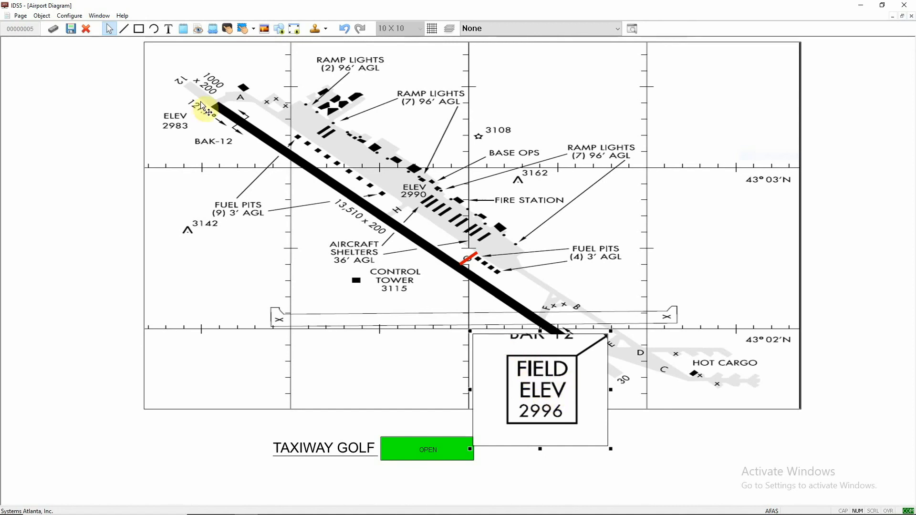
- Leave edit mode, then test the FIELD ELEV pop-up and the GOLF box toggling
click(70, 29)
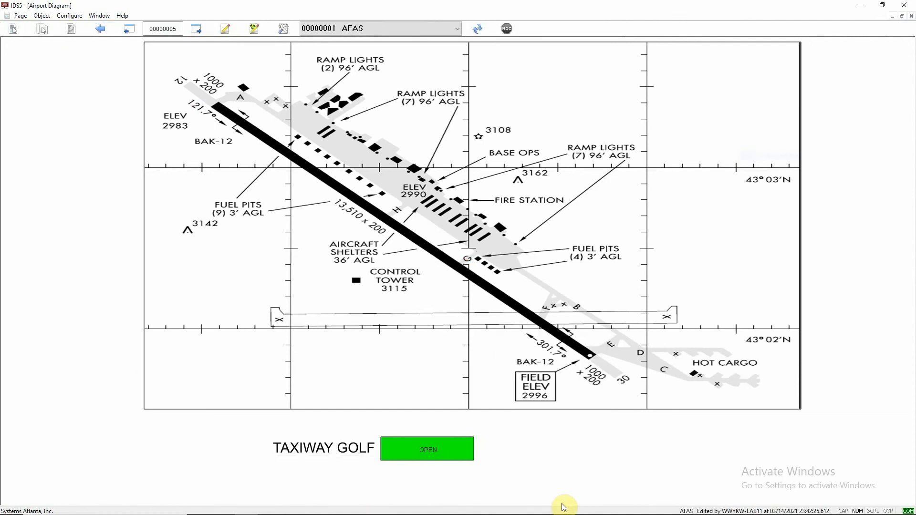
mouse_move(543, 400)
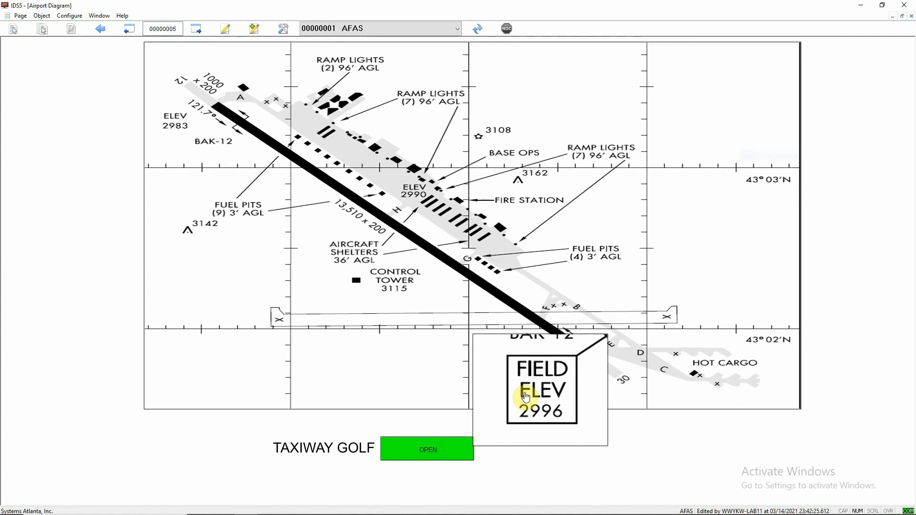
click(428, 453)
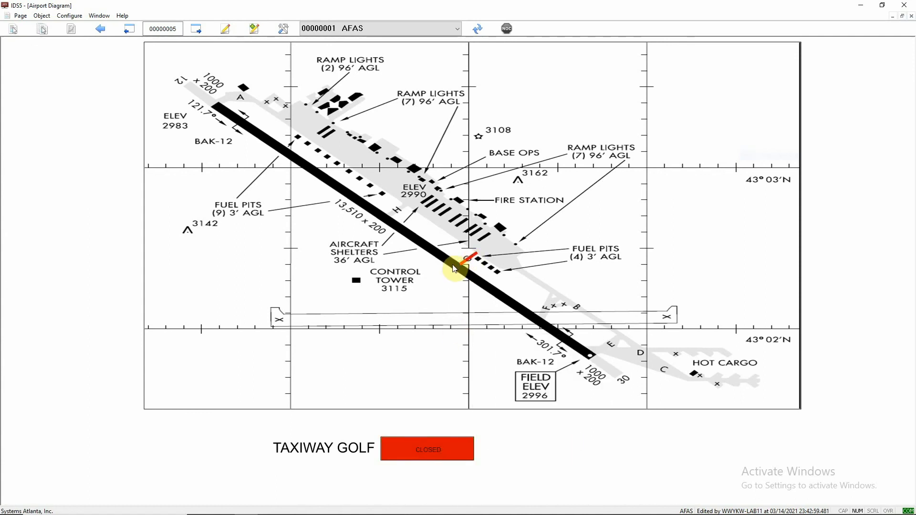
click(426, 451)
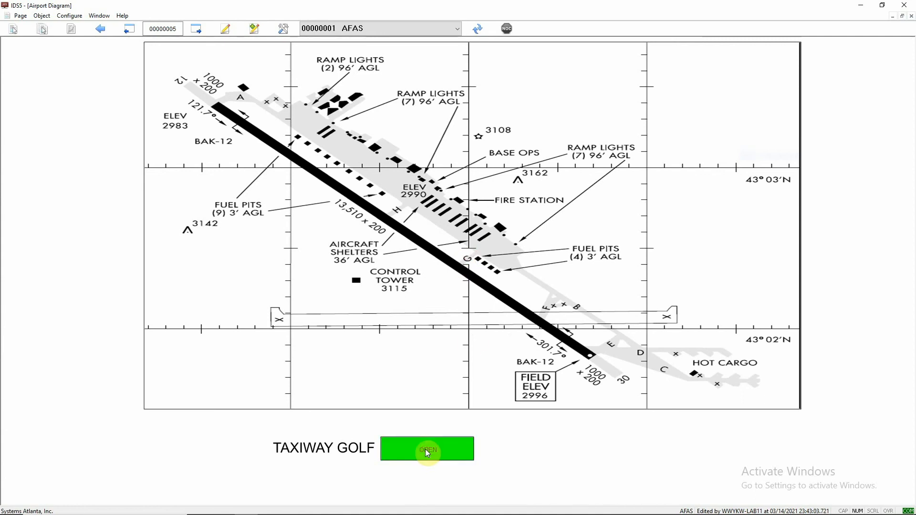
click(415, 453)
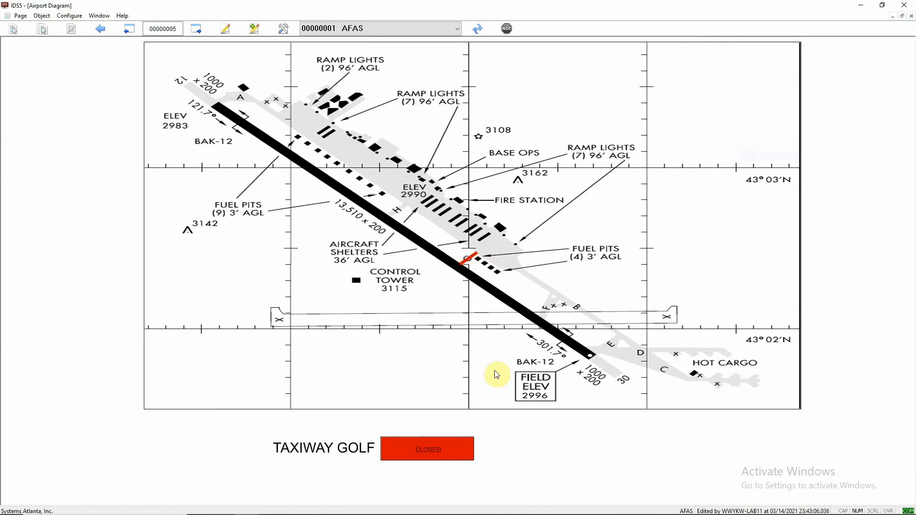